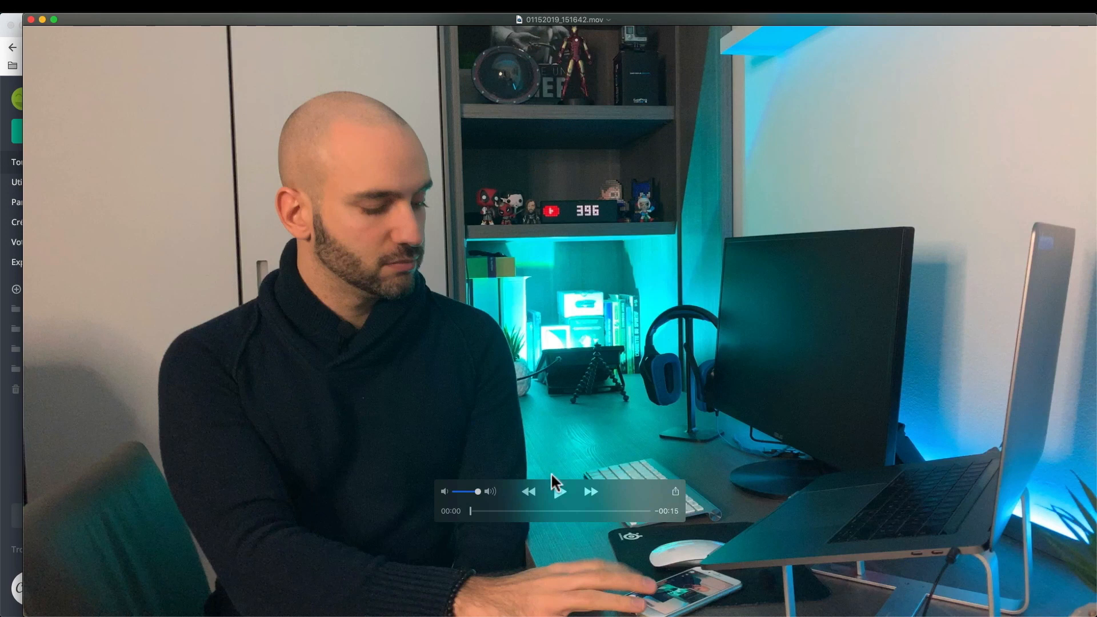
- Play the recorded video and scrub through it to find a still frame of the man pointing at the desk
click(559, 492)
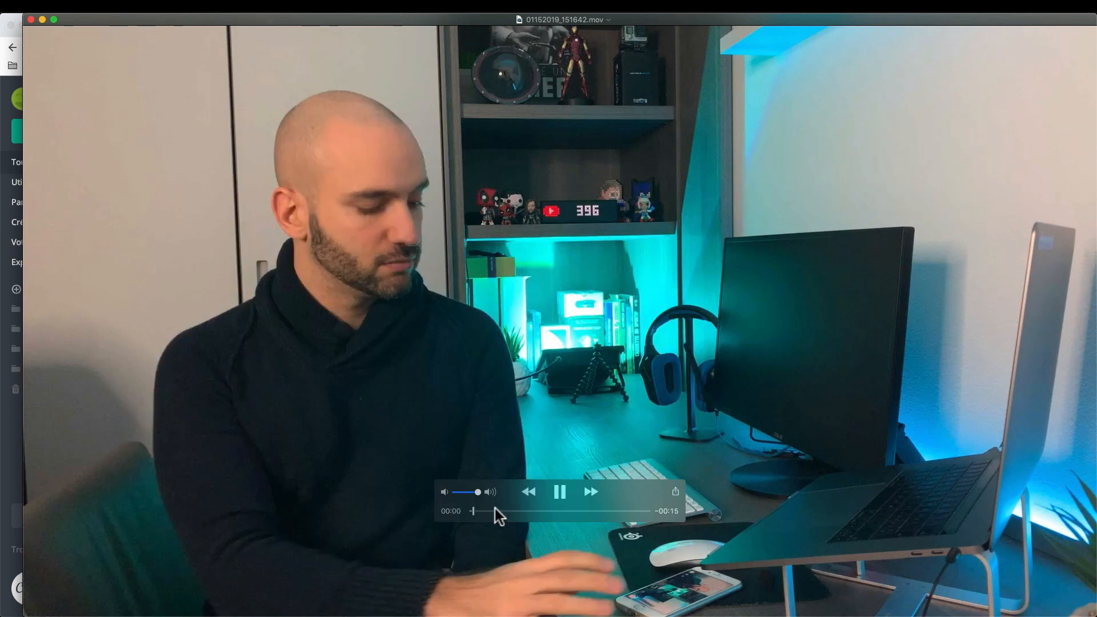
click(490, 511)
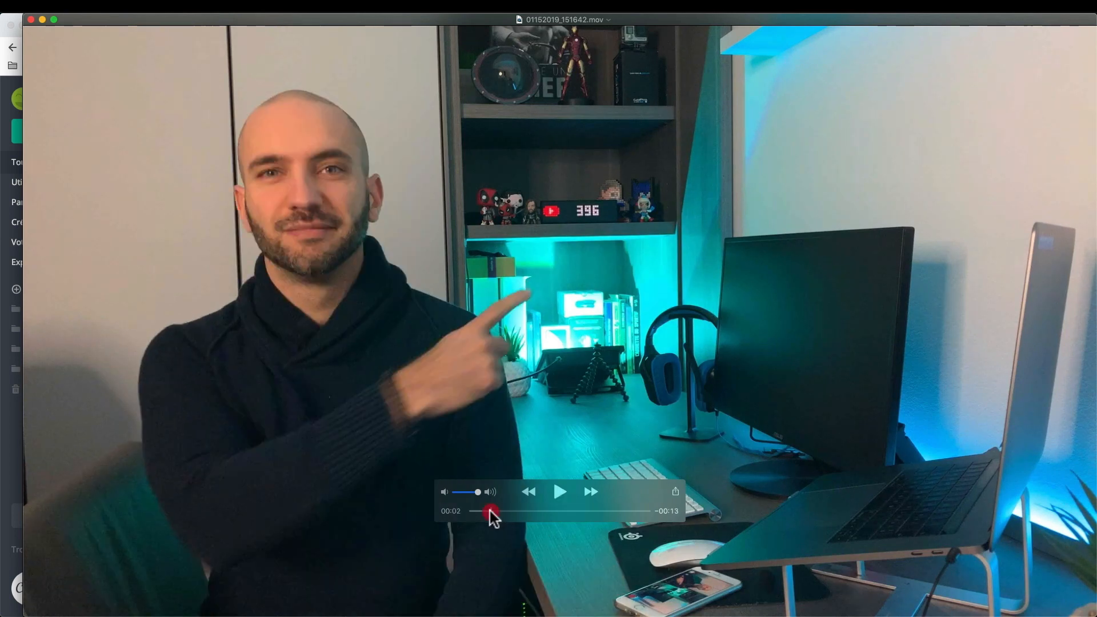
click(509, 511)
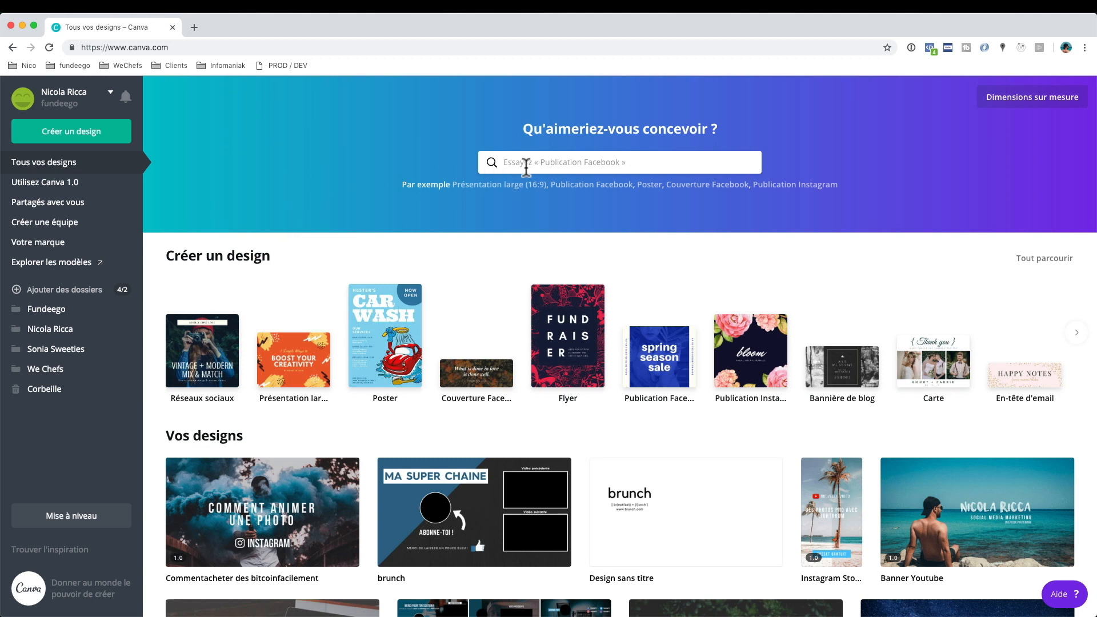
- Create a new blank design in the YouTube thumbnail format in Canva
click(525, 164)
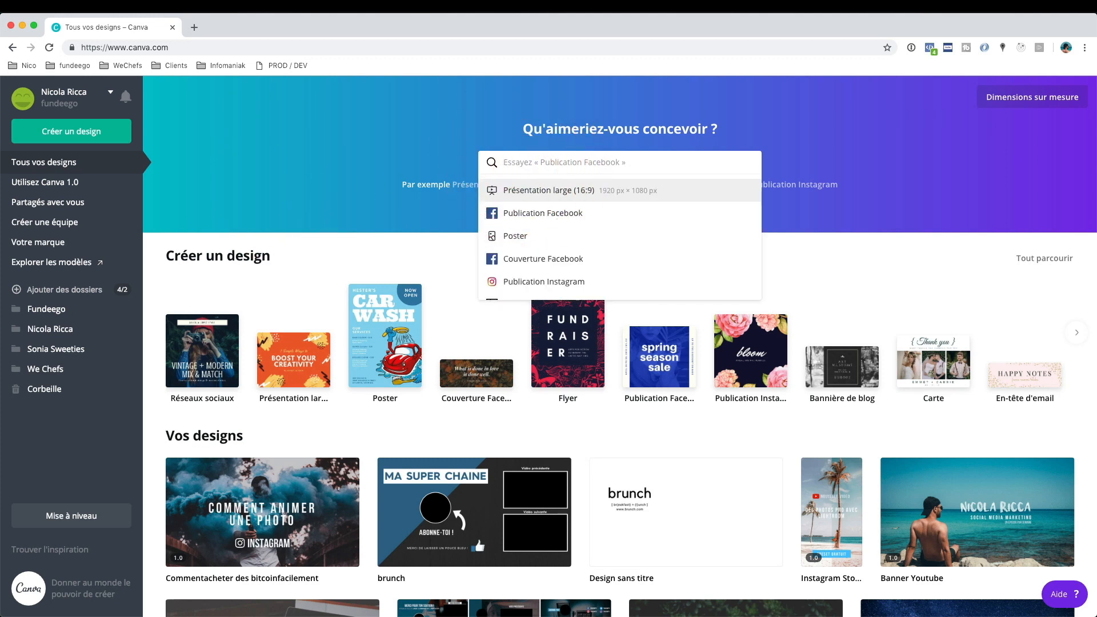
text(you)
key(Down)
key(Up)
key(Return)
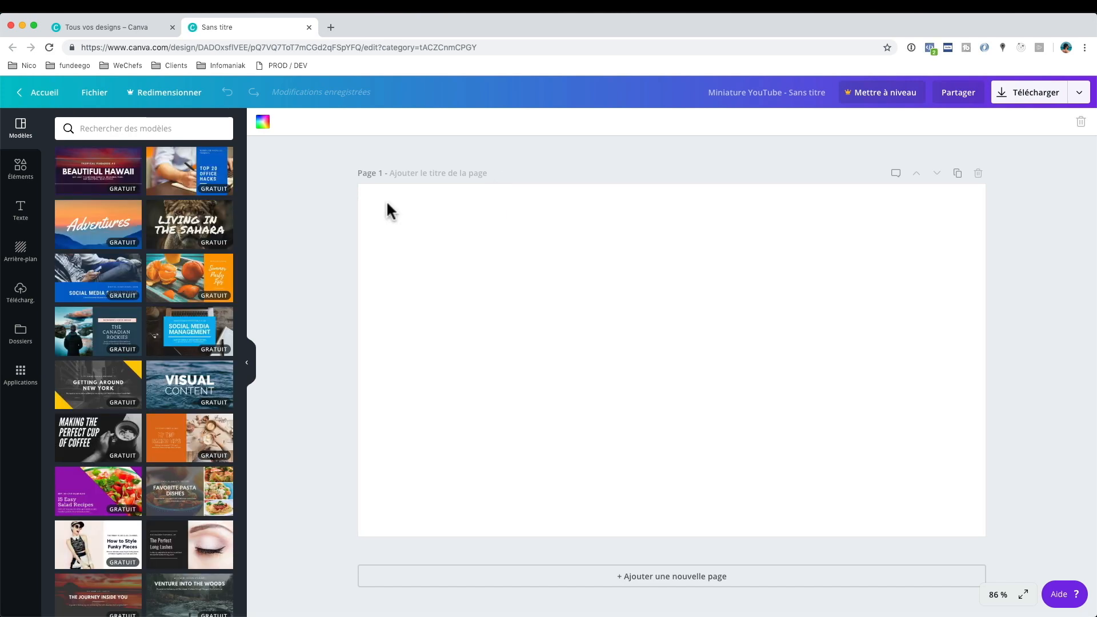
- Place the uploaded photo of the man pointing at his desk on the page and enlarge it to fill the canvas
click(21, 293)
click(163, 135)
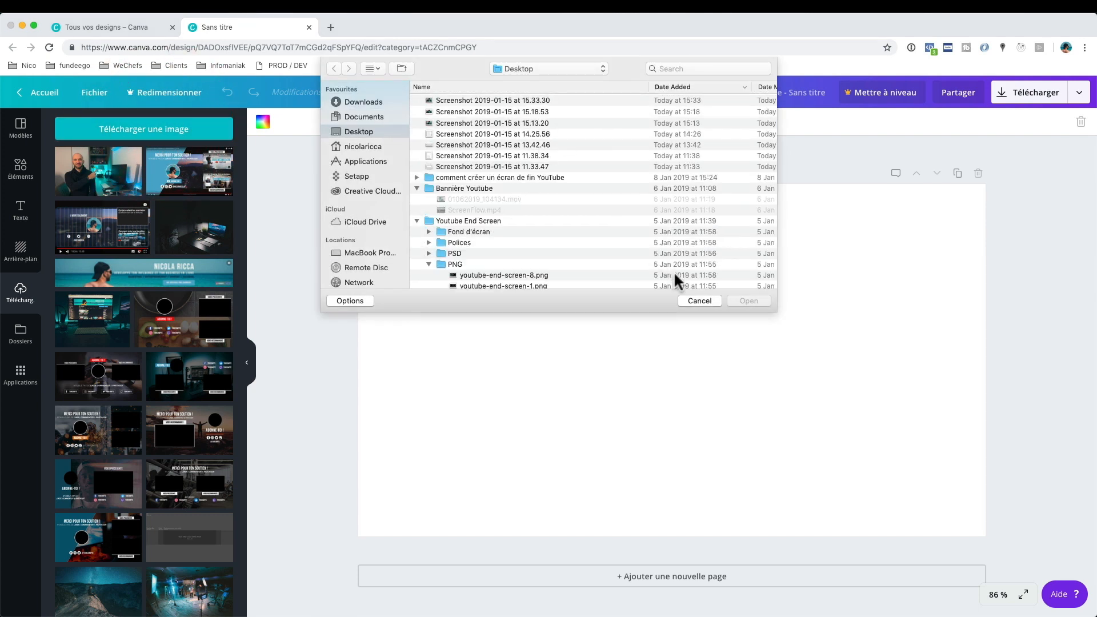
click(687, 301)
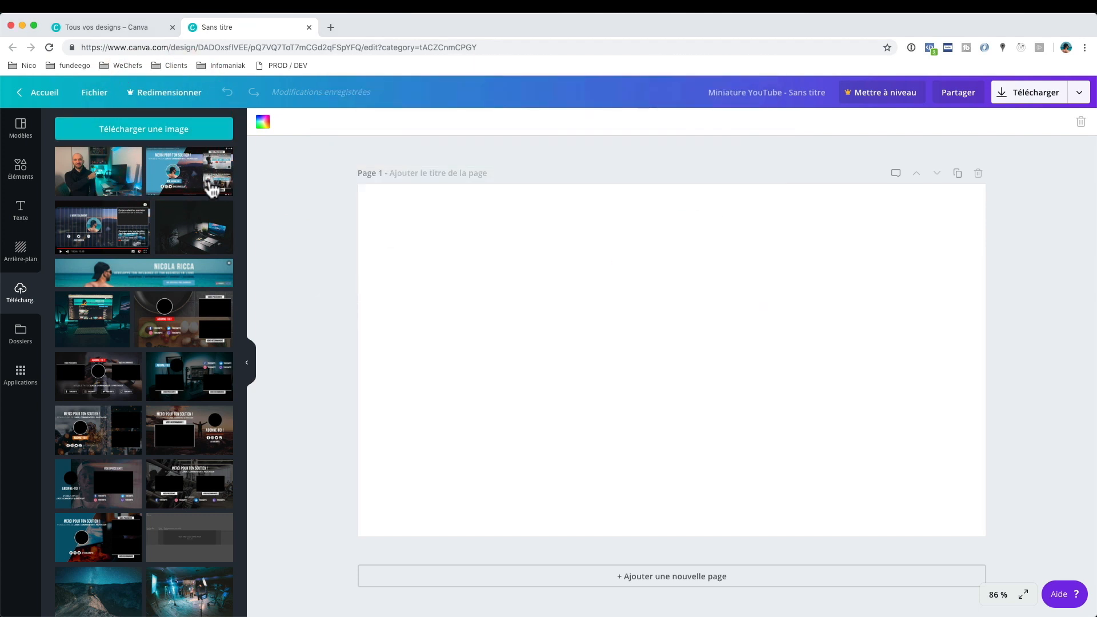
click(115, 182)
drag(613, 329, 550, 292)
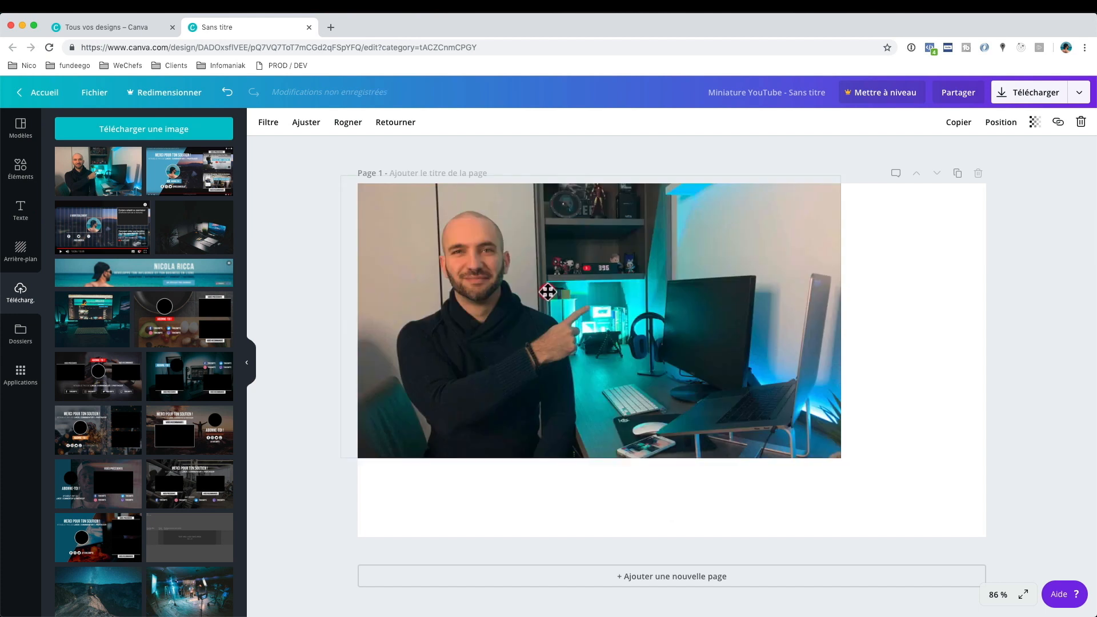
drag(845, 456, 980, 539)
drag(825, 441, 825, 436)
- Try the Epic and Festive filters on the background photo and keep Epic
click(289, 122)
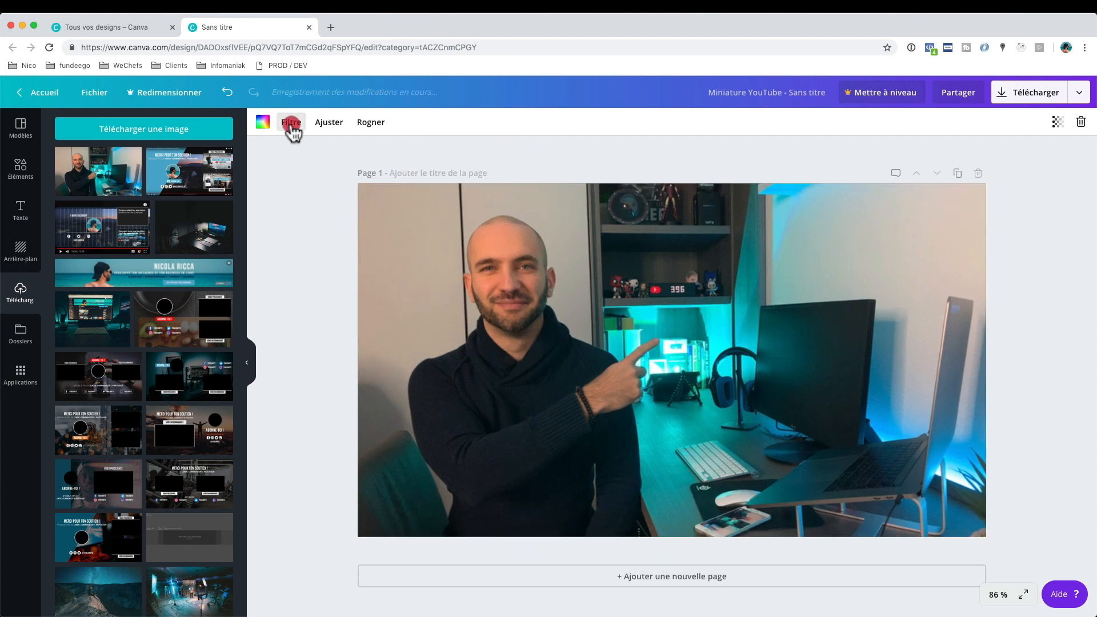
click(129, 160)
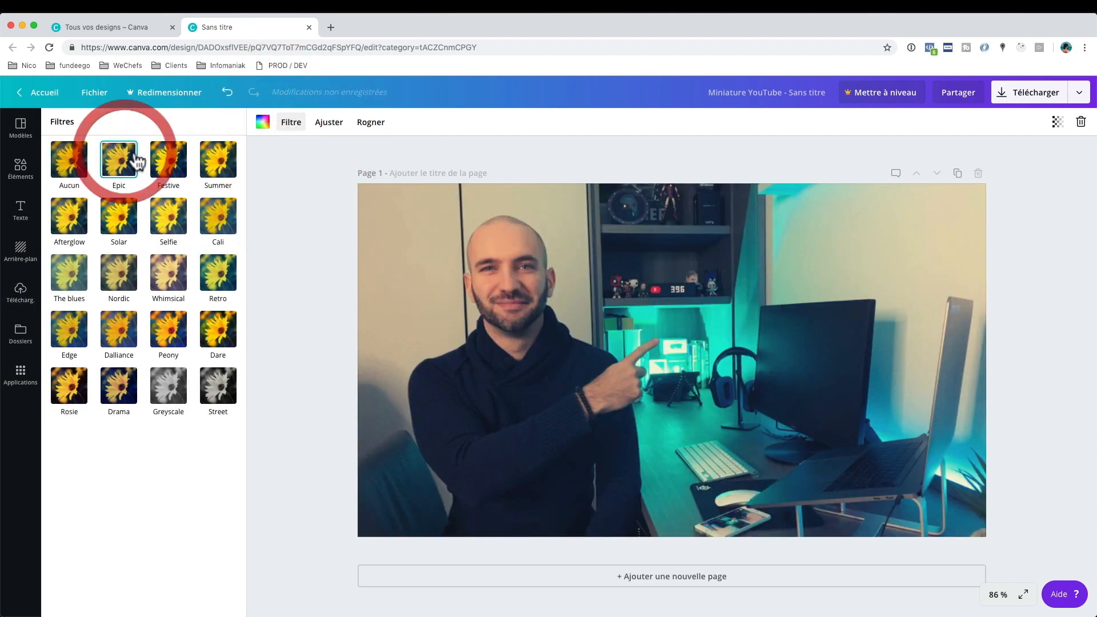
click(164, 164)
click(126, 169)
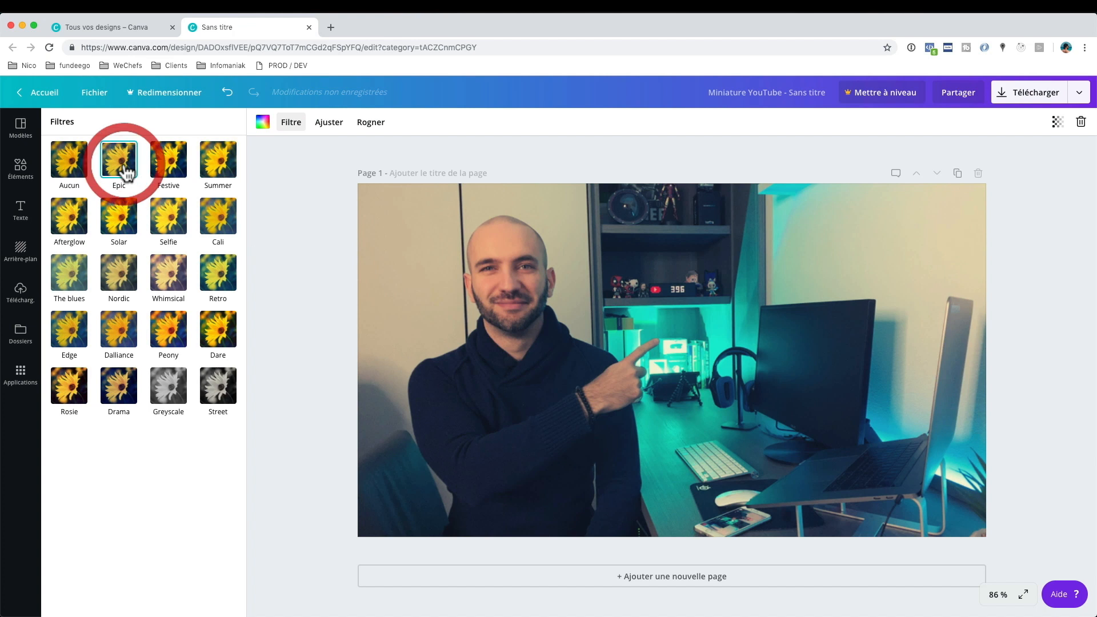
click(124, 167)
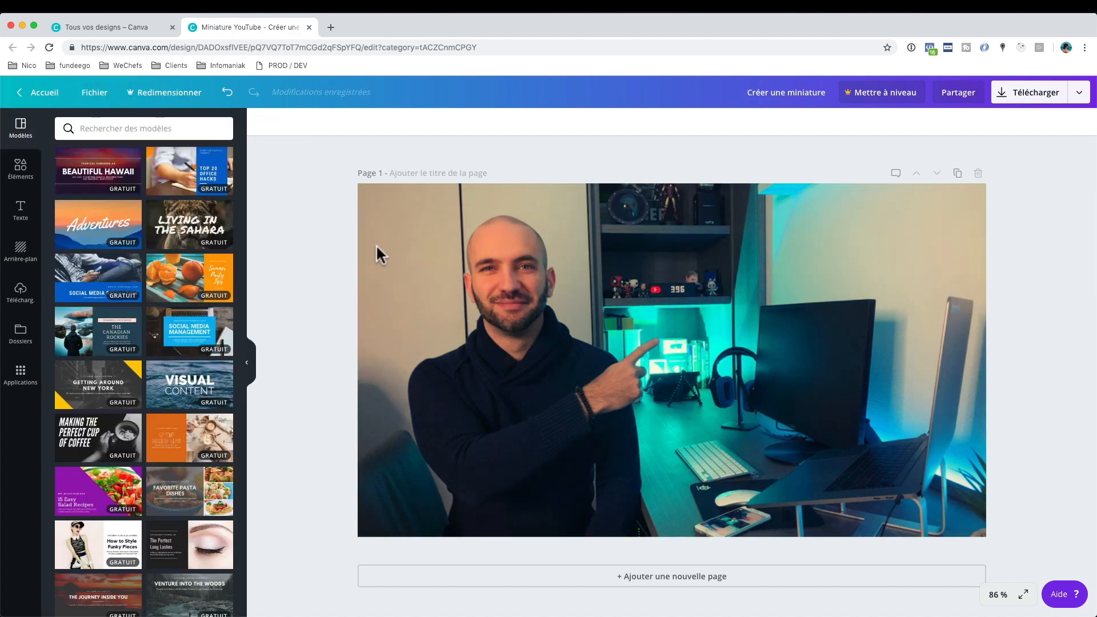
- Add a text box reading "Créer une miniature" and set its font to Bebas Neue Cyrillic
click(22, 211)
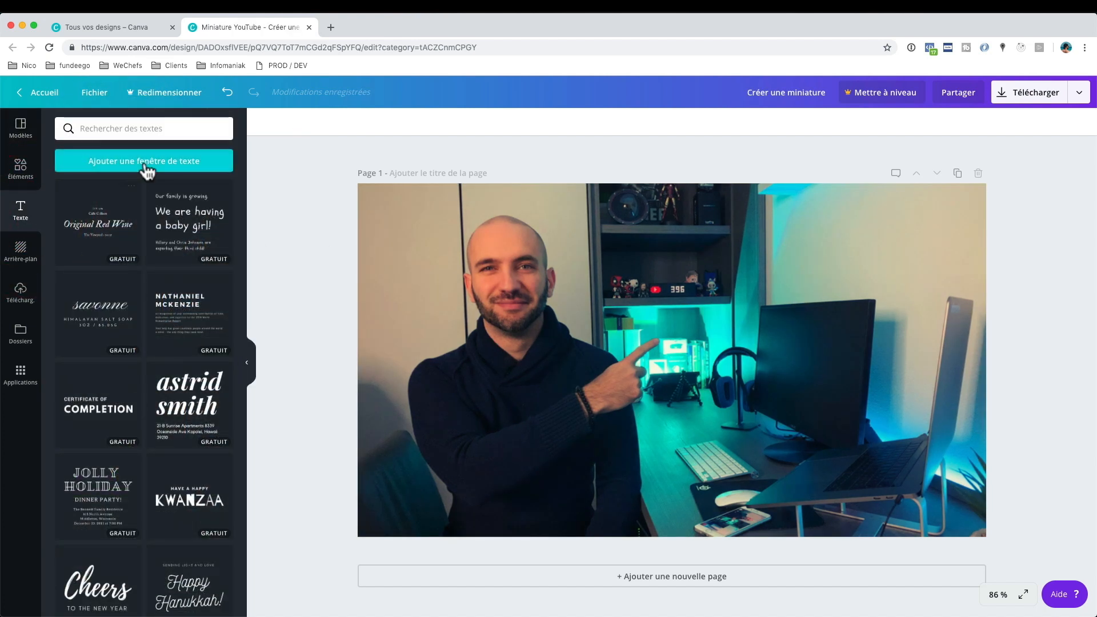
click(144, 161)
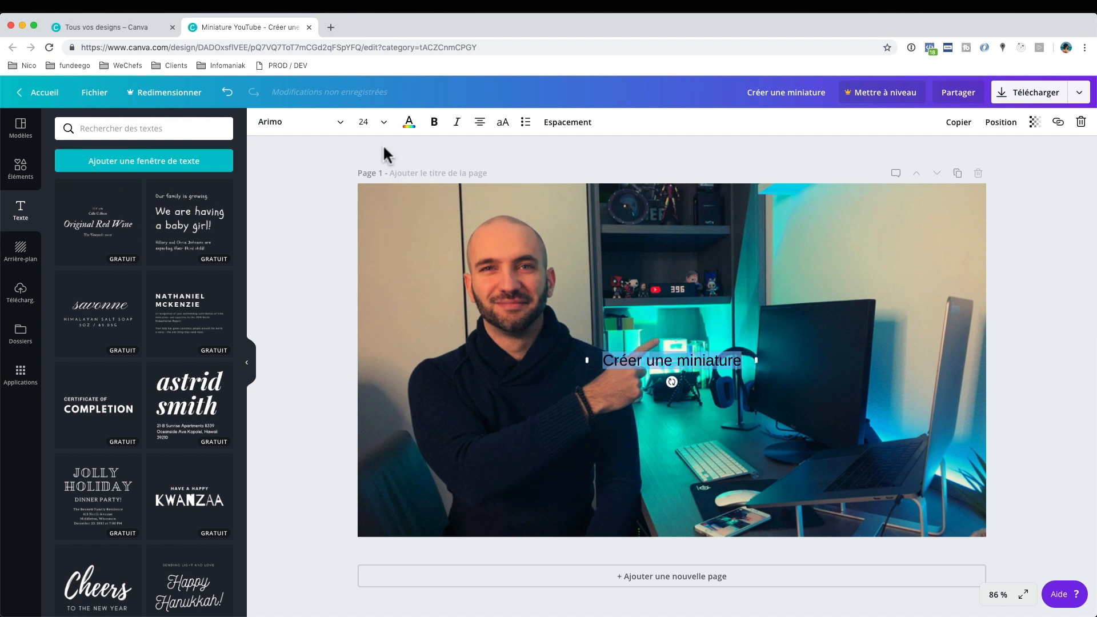
click(337, 127)
text(bebas)
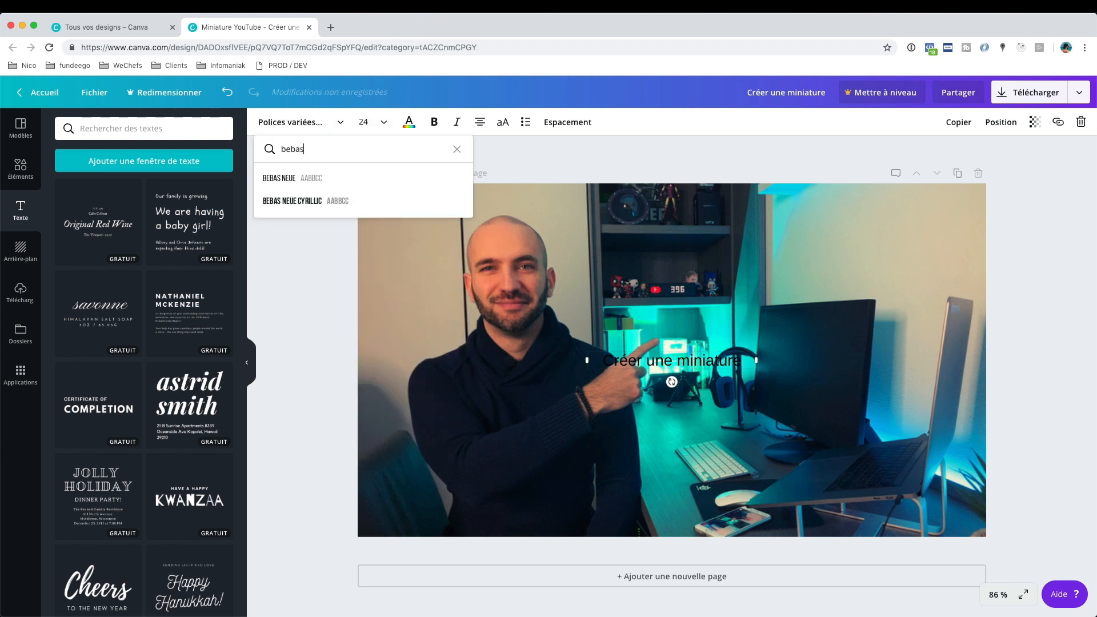
click(303, 201)
- Colour the "Créer une miniature" title white and set its font size to 104
click(409, 124)
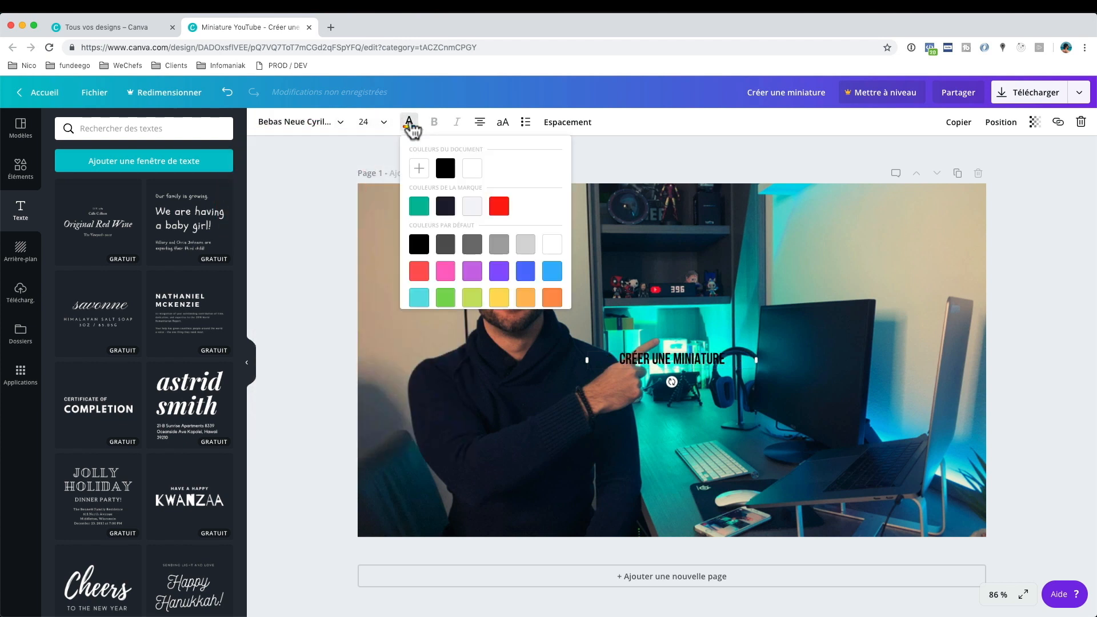
click(366, 122)
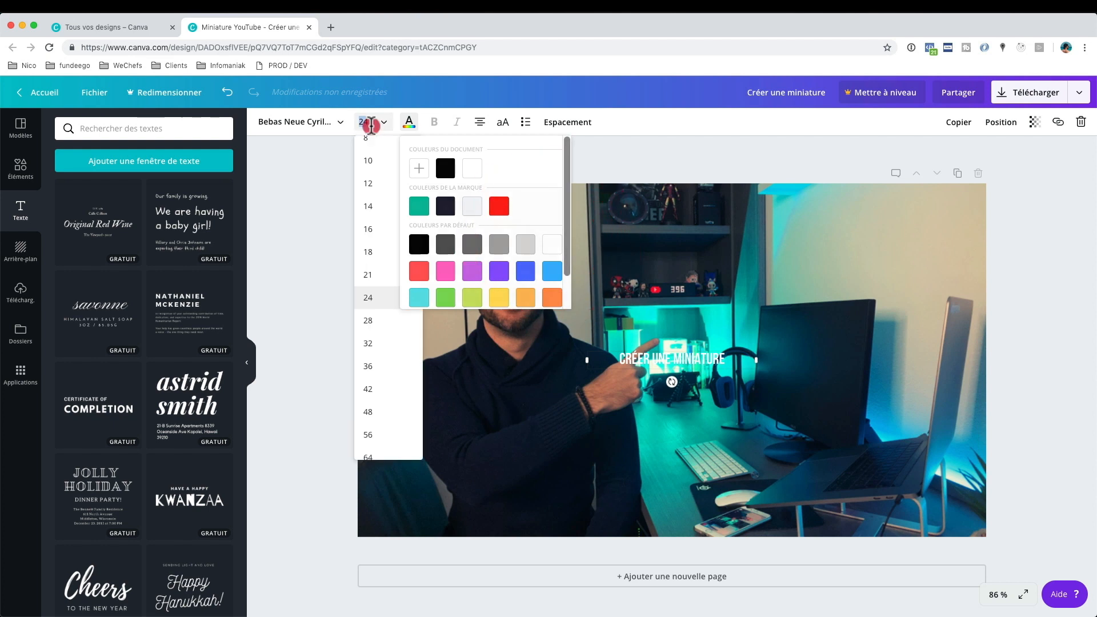
scroll(394, 383, down, 3)
click(387, 401)
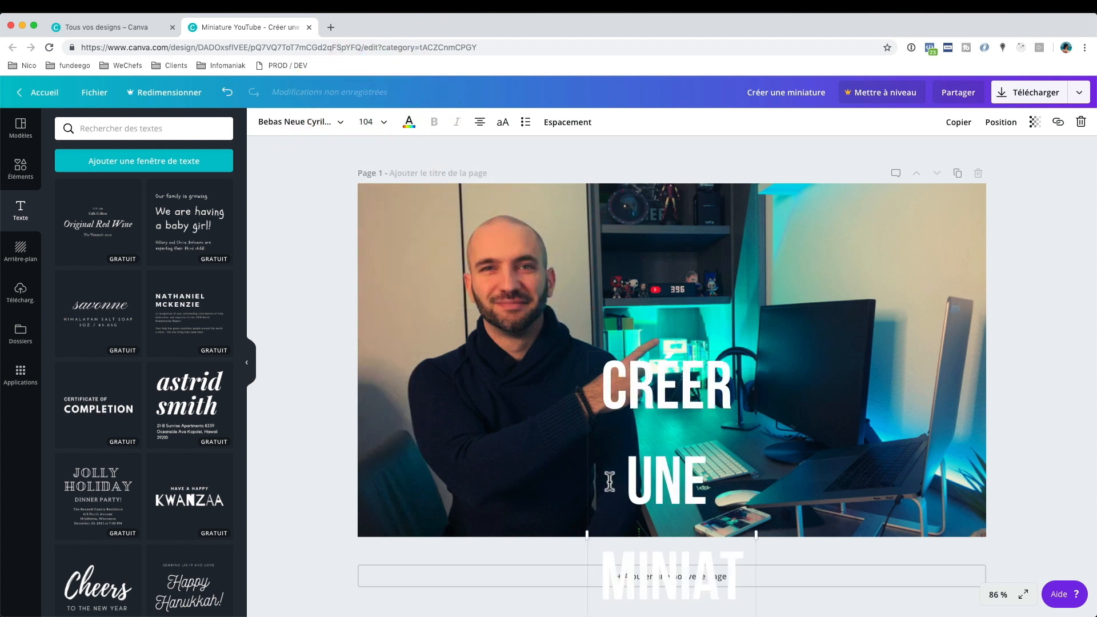
- Fit the title on one line at size 80, left-align it and position it beside the man's head
drag(587, 532, 386, 519)
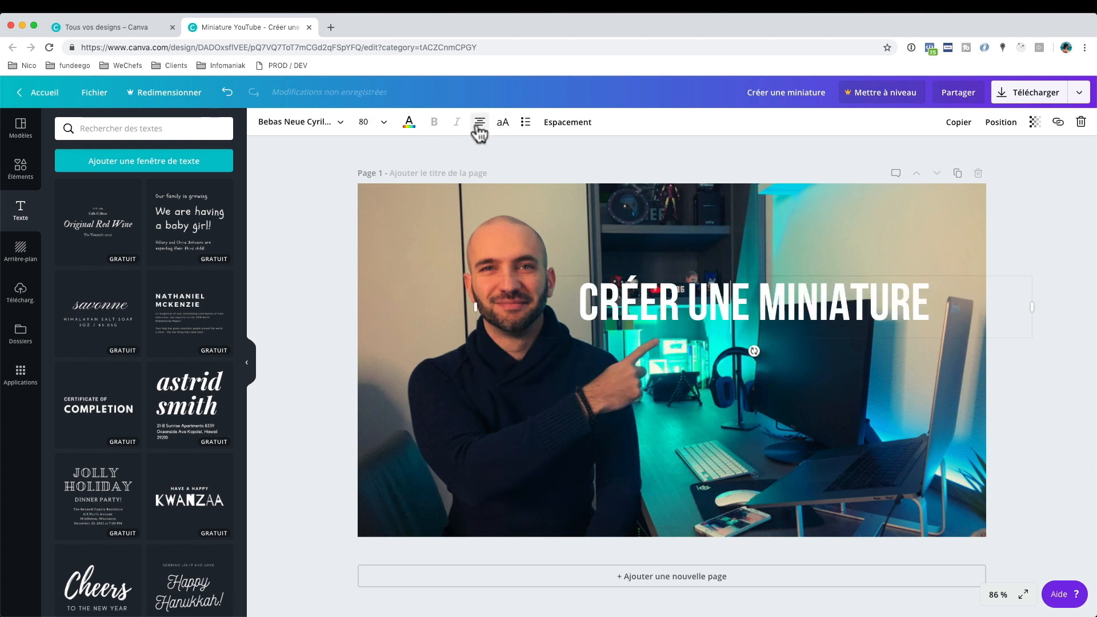
click(479, 123)
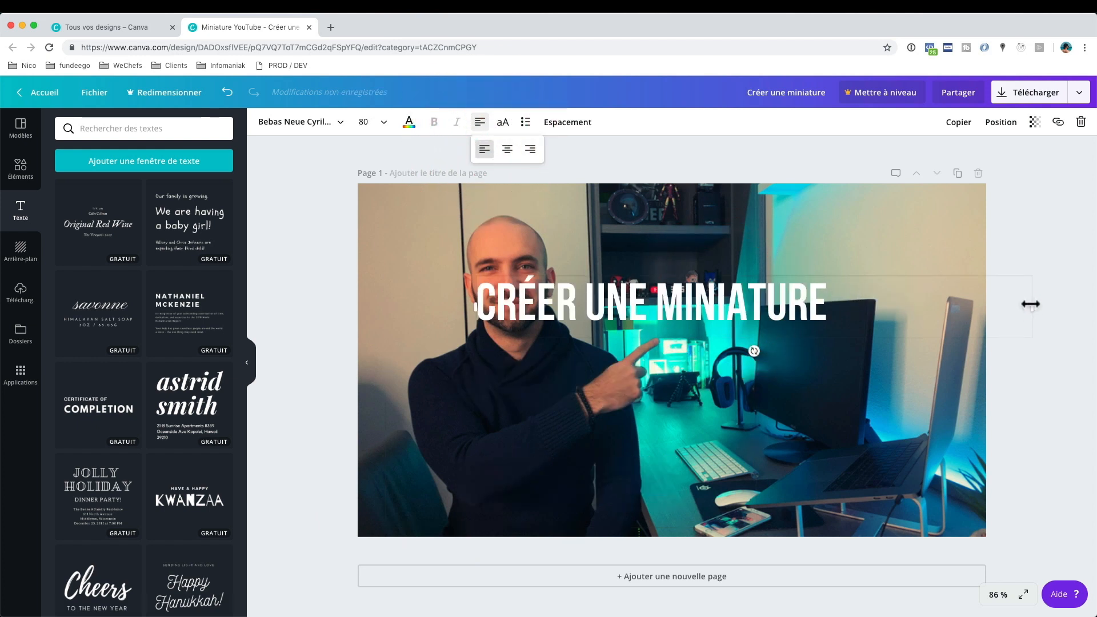
drag(733, 300, 866, 286)
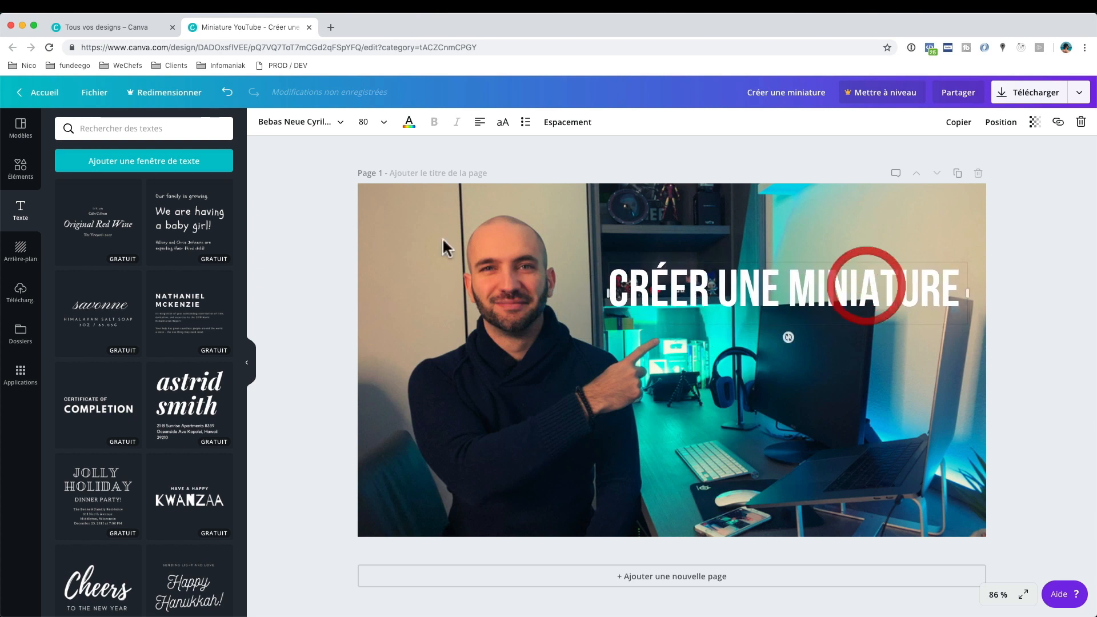
- Add a solid square from the Formes collection and reshape it into a wide horizontal bar over the title
click(22, 253)
click(20, 168)
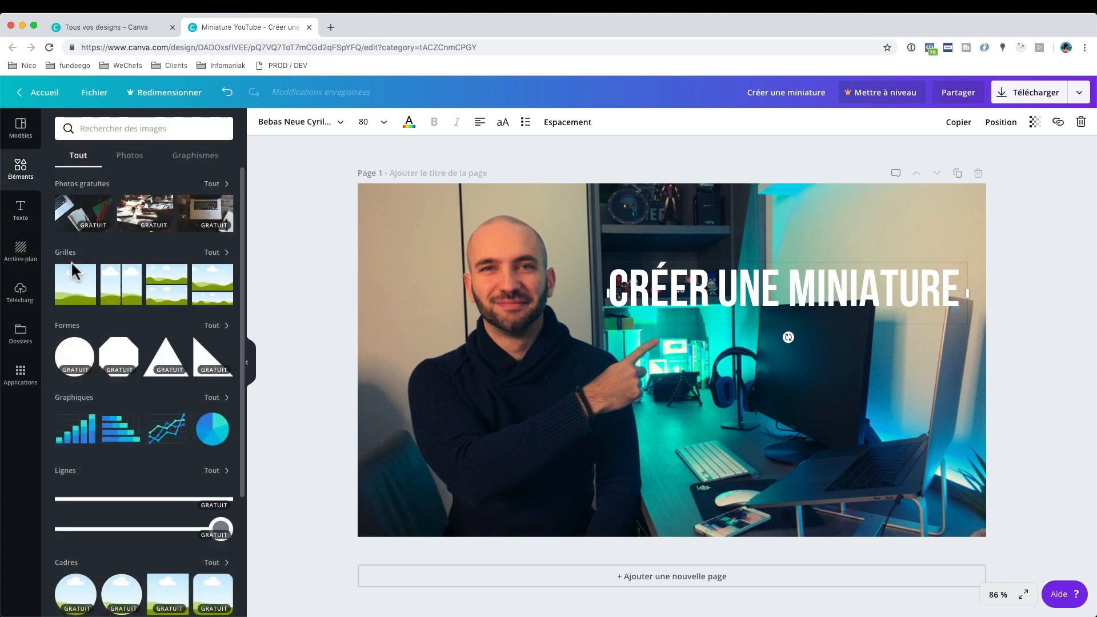
click(213, 325)
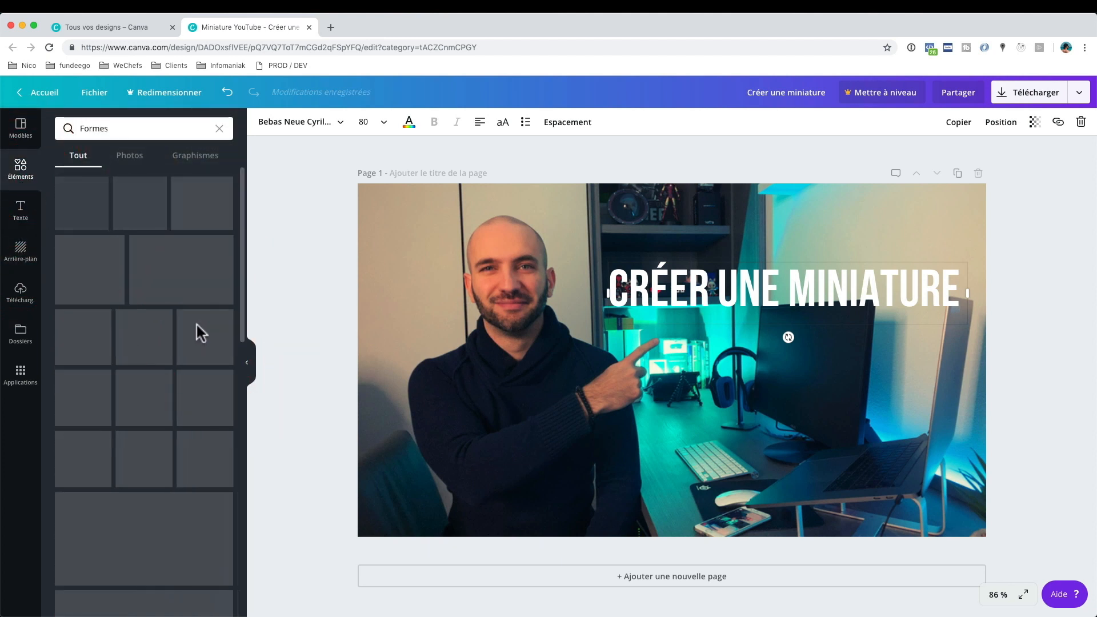
click(80, 348)
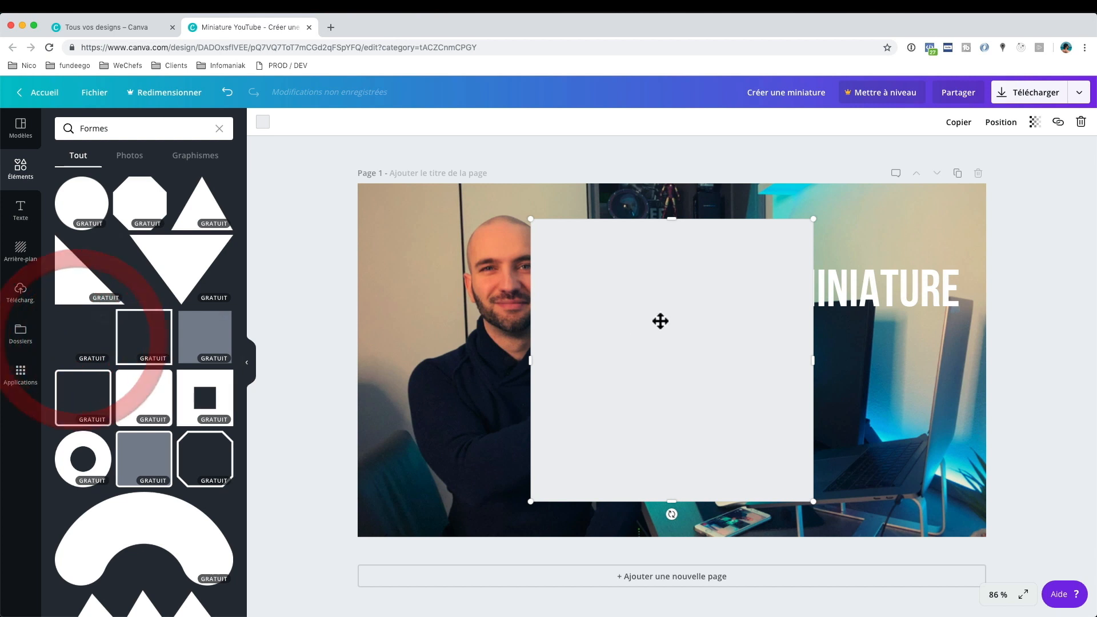
drag(884, 358, 969, 354)
drag(749, 219, 749, 239)
drag(752, 502, 757, 318)
- Send the bar behind the title text and trim it around the words to about 750 wide by 129 high
click(1000, 122)
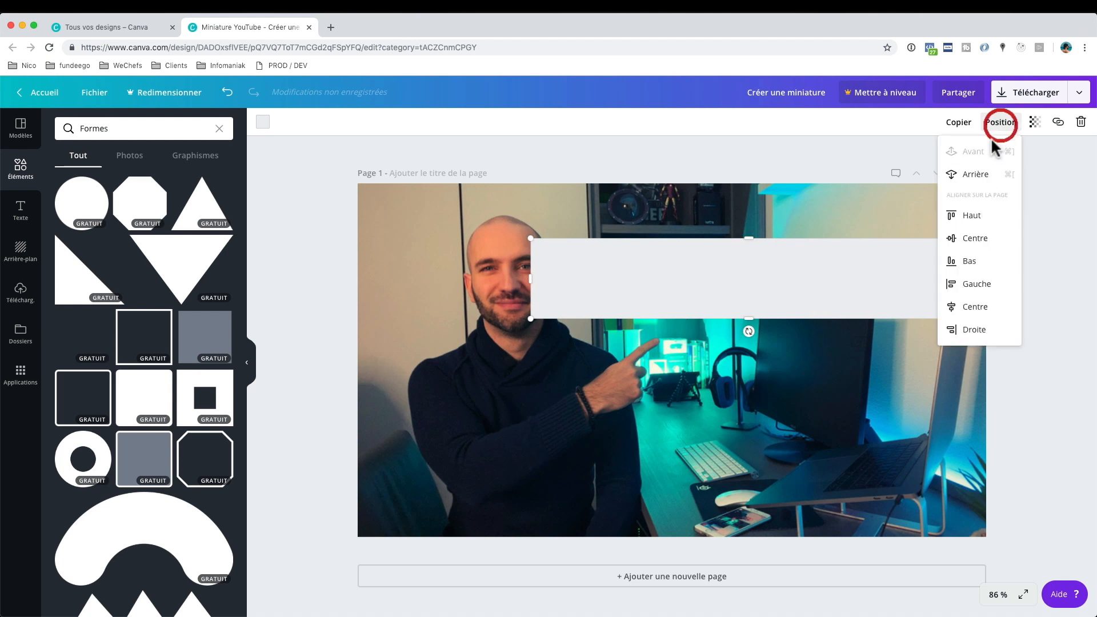
click(975, 175)
drag(743, 239, 744, 250)
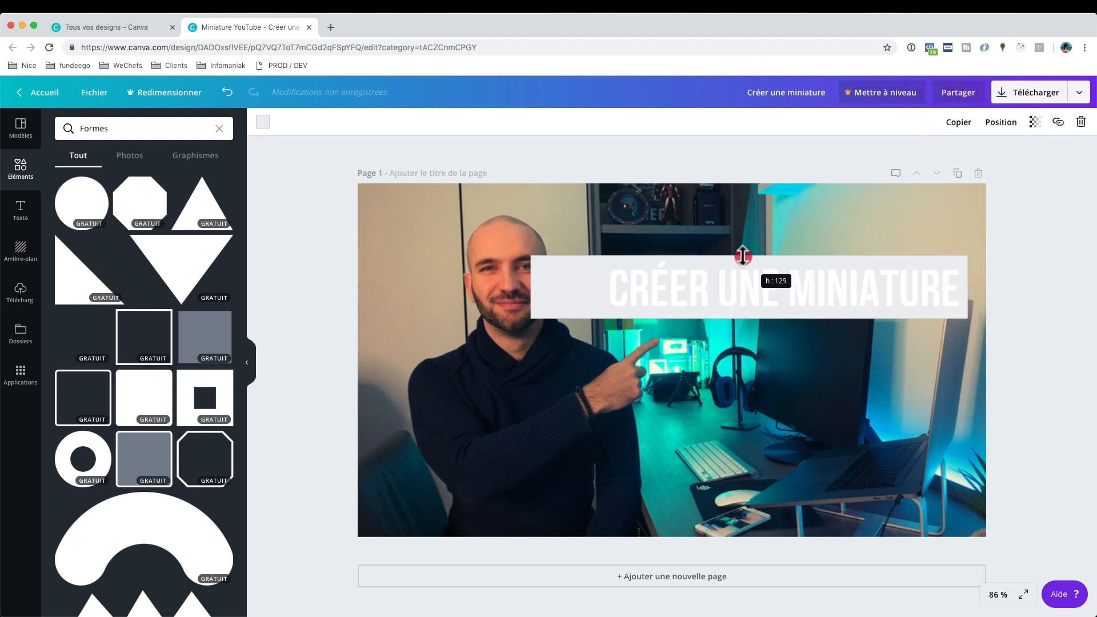
drag(683, 273, 684, 273)
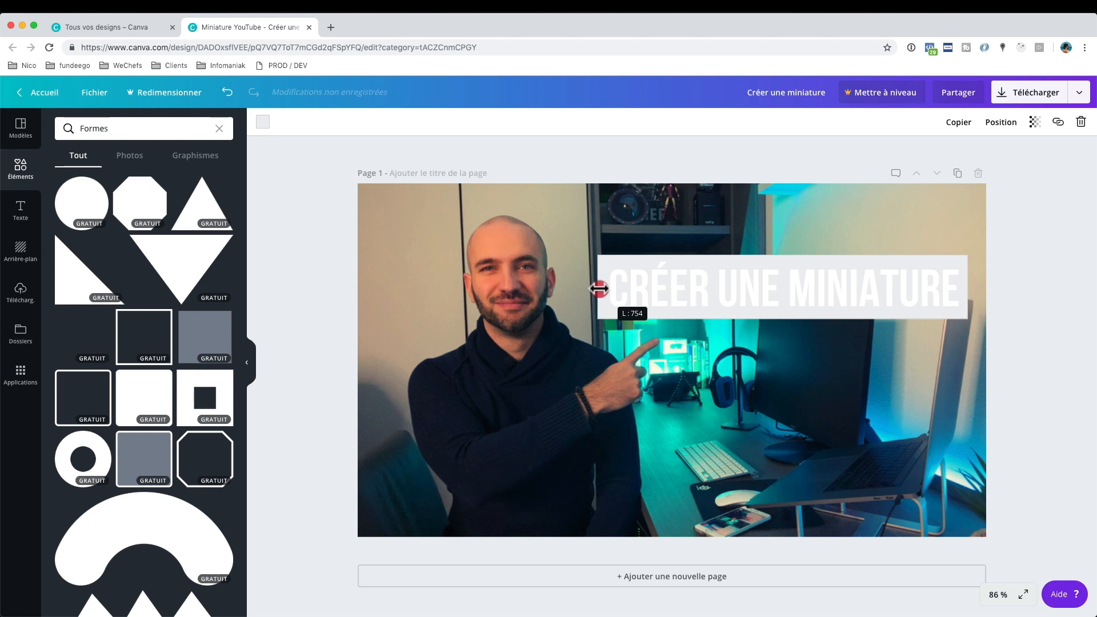
drag(601, 288, 601, 288)
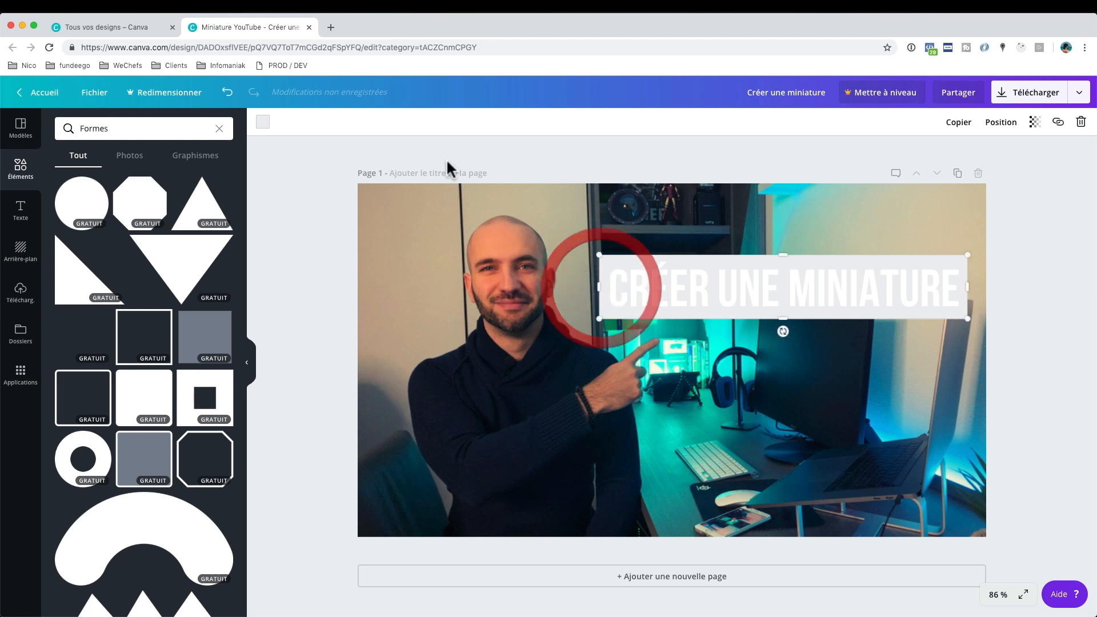
- Fill the bar behind the title with a custom blue by pasting its hex colour code
click(263, 122)
click(279, 166)
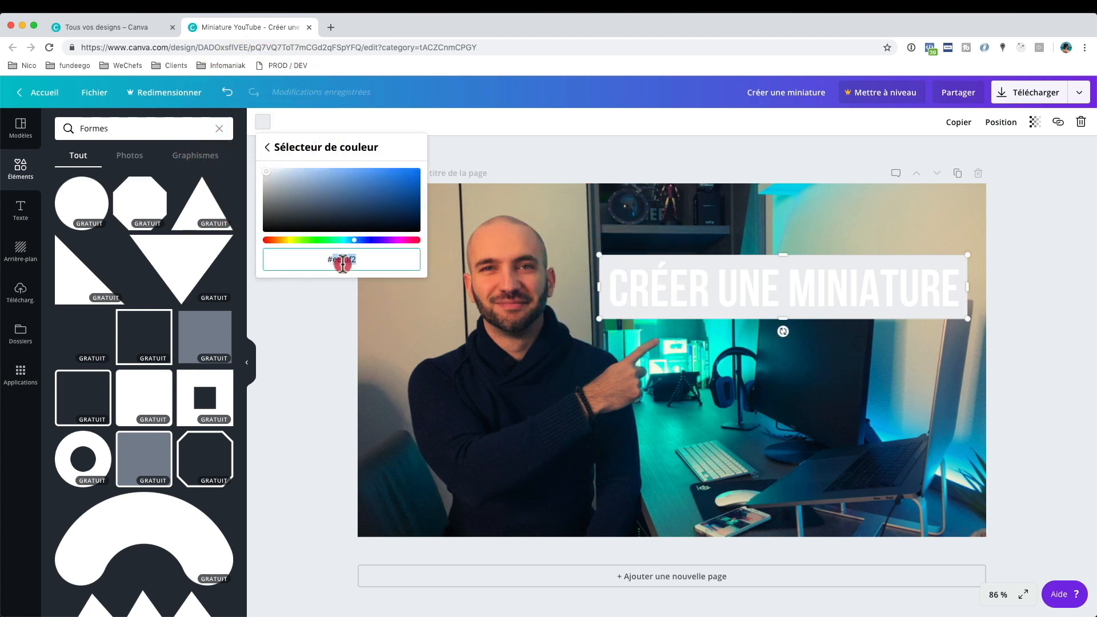
key(super+v)
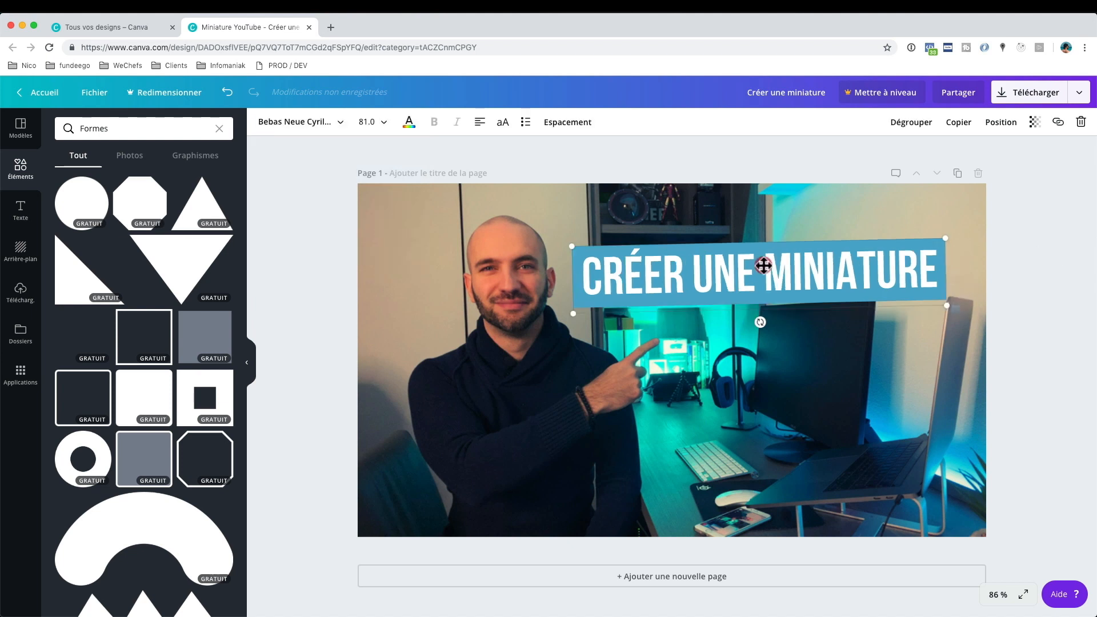
- Duplicate the tilted title banner, place the copy directly below the original and replace its text with "YOUTUBE"
click(958, 121)
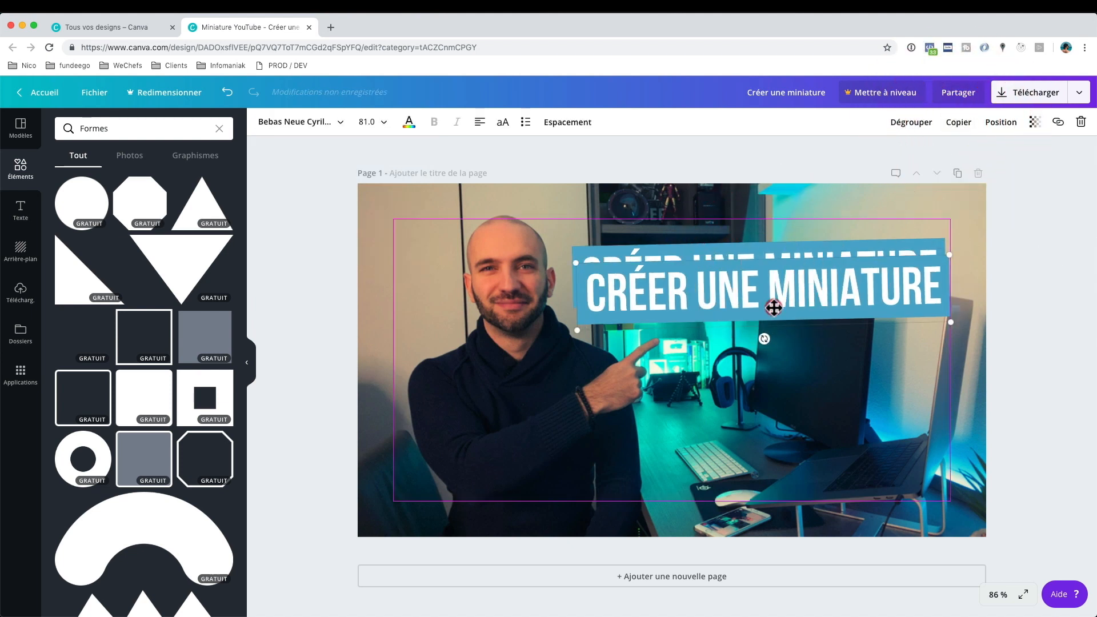
drag(774, 308, 770, 359)
double_click(771, 360)
key(super+a)
text(Y)
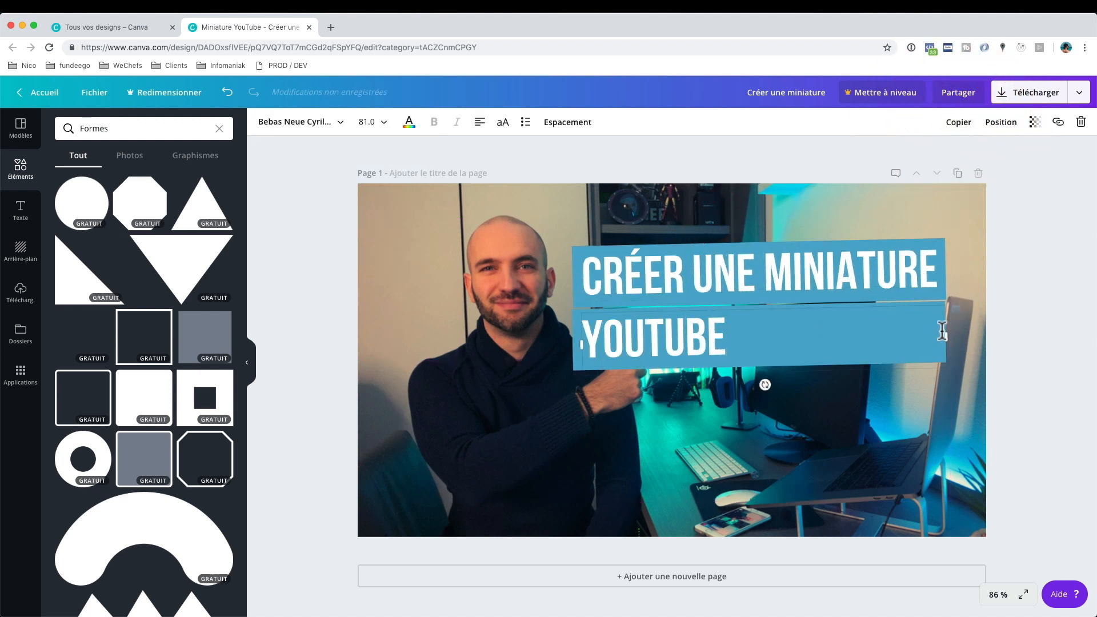
- Move the "YOUTUBE" text to the right end of the lower bar and fill that bar with the dark navy brand colour
drag(730, 334, 942, 334)
click(608, 331)
click(263, 122)
click(302, 201)
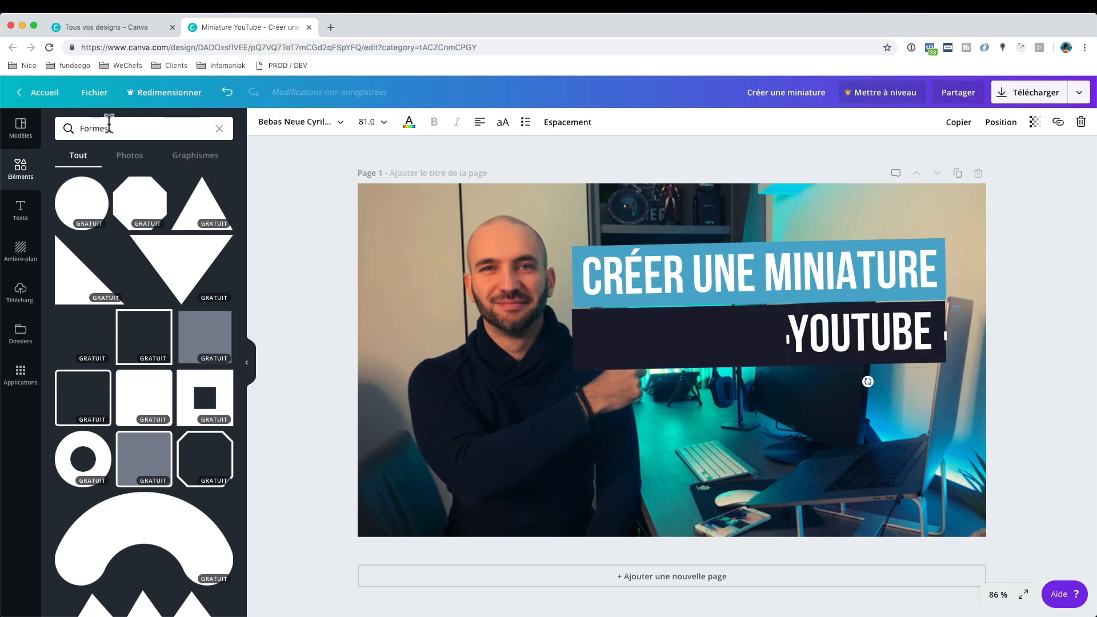
- Search the elements for "youtube", add the red play-button logo and scale it down to sit just left of the word "YOUTUBE"
drag(109, 128, 47, 122)
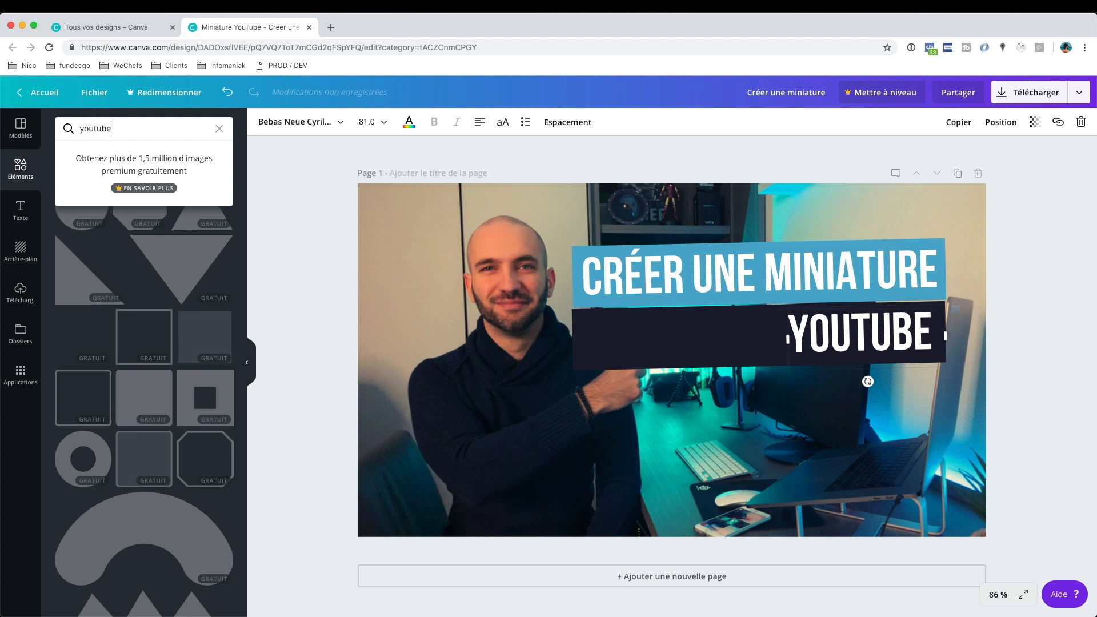
text(youtube)
key(Return)
click(106, 211)
drag(467, 218, 717, 394)
drag(797, 446, 731, 372)
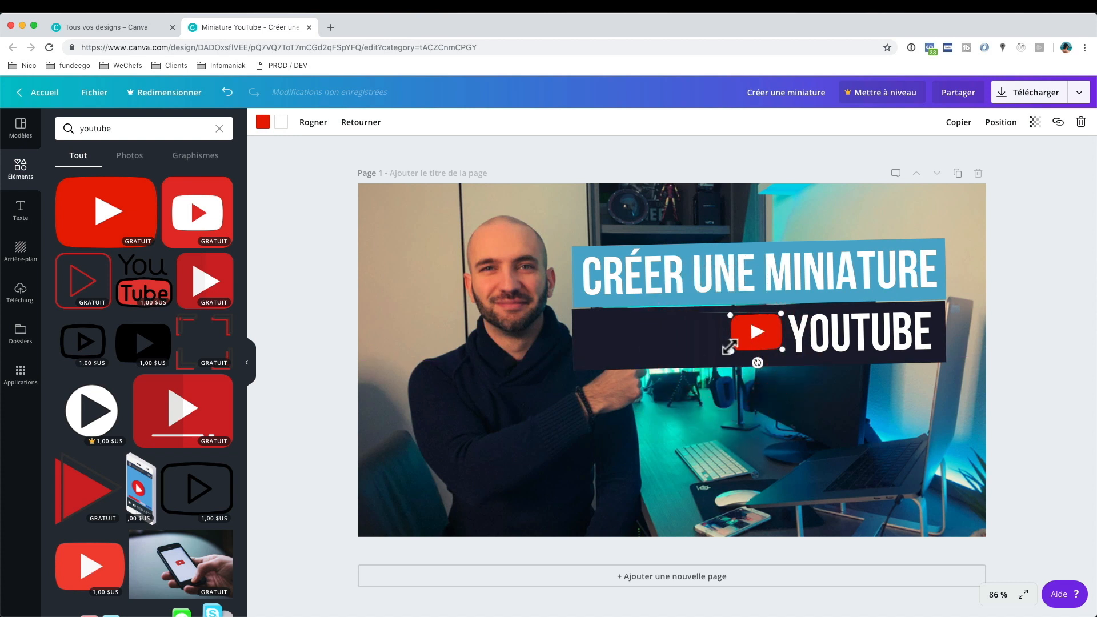
- Shorten the dark navy bar to fit the logo and "YOUTUBE", and place a copy of the "CRÉER UNE MINIATURE" banner directly below it
drag(578, 337, 696, 339)
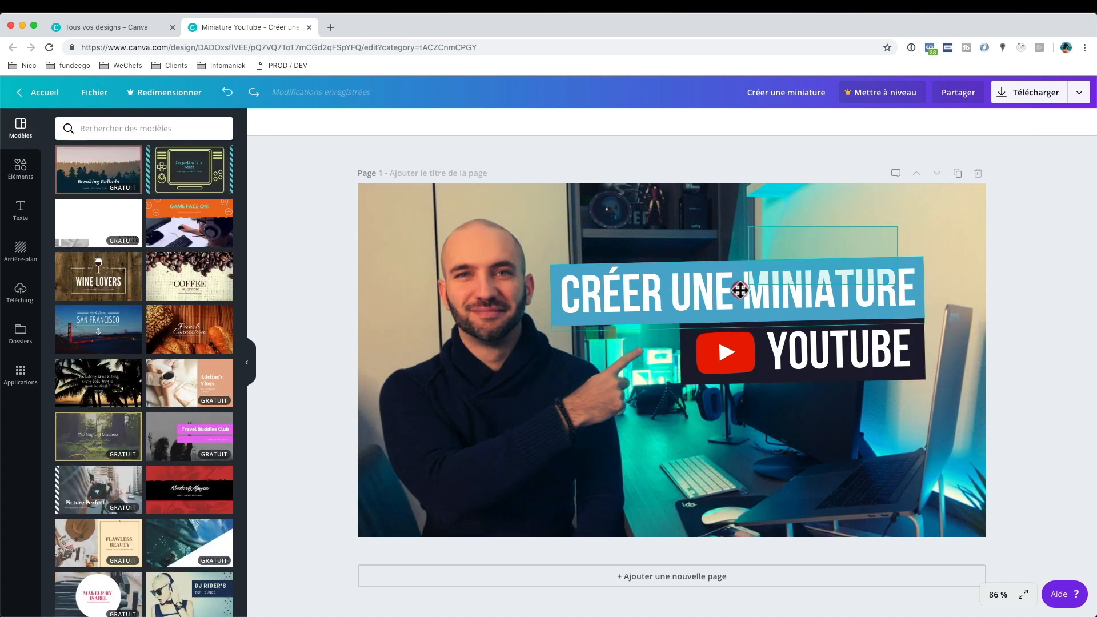
click(738, 289)
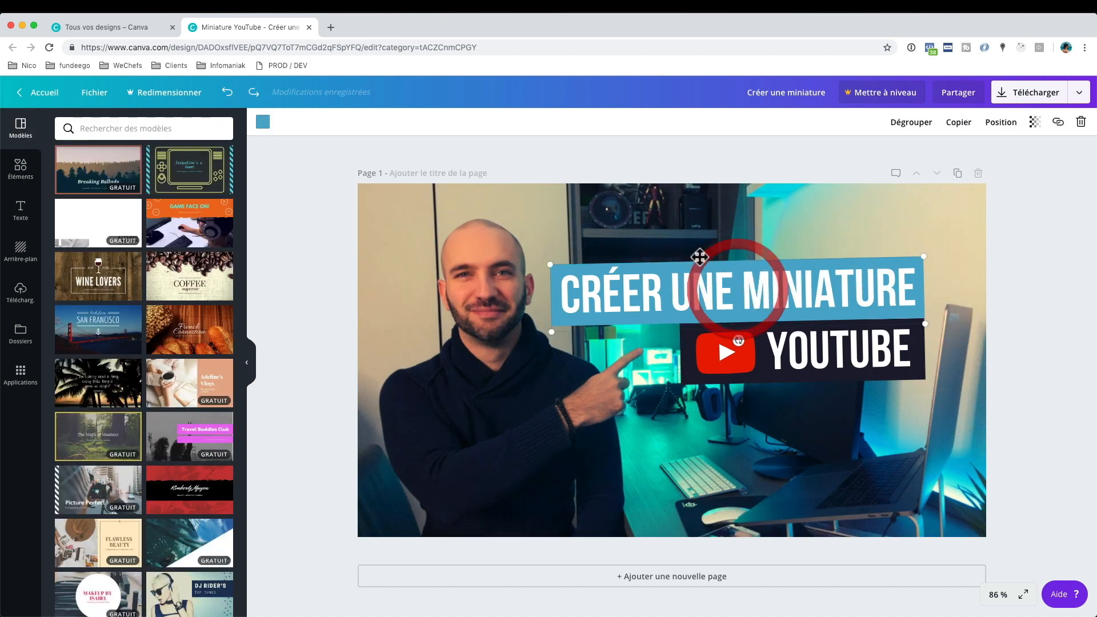
click(959, 123)
drag(741, 303, 743, 416)
- Replace the copied banner's text with "SANS LOGICIEL" and shorten its blue bar so it starts just before the text
key(super+a)
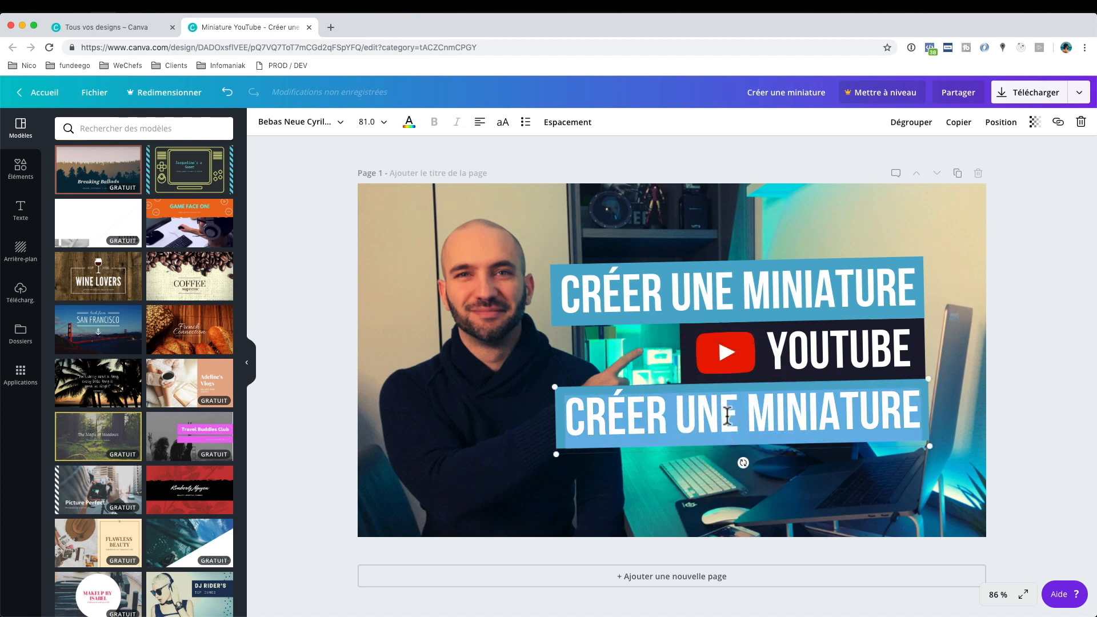
text(SANS LOGICIEL)
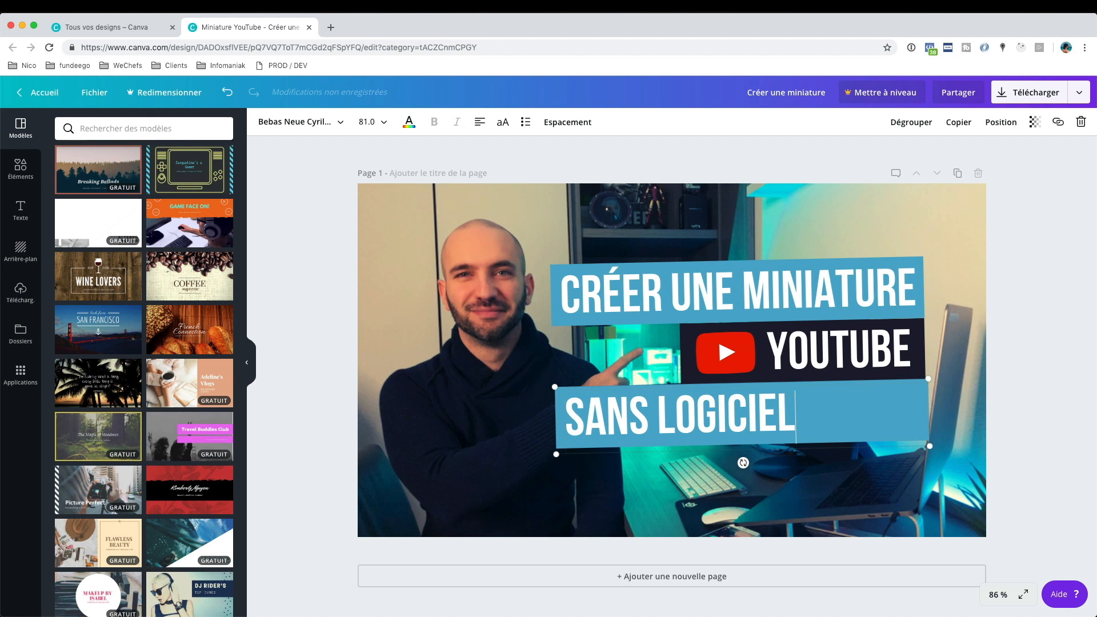
click(556, 414)
drag(591, 416, 677, 415)
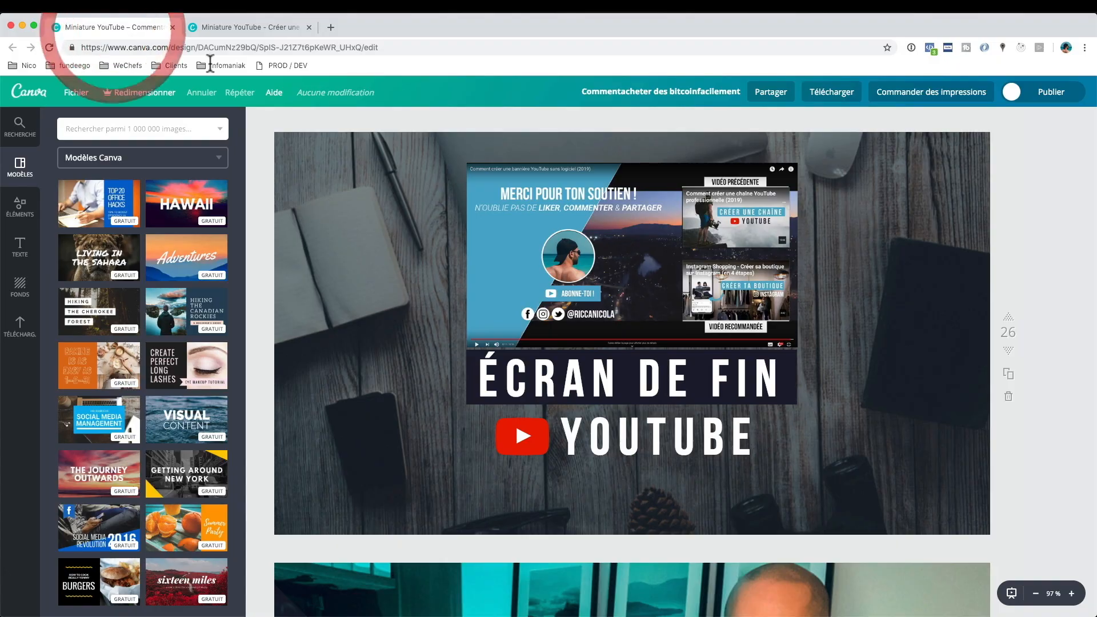
- Download the earlier YouTube thumbnails from the previous Canva design and upload them to the new thumbnail's design
scroll(665, 336, up, 10)
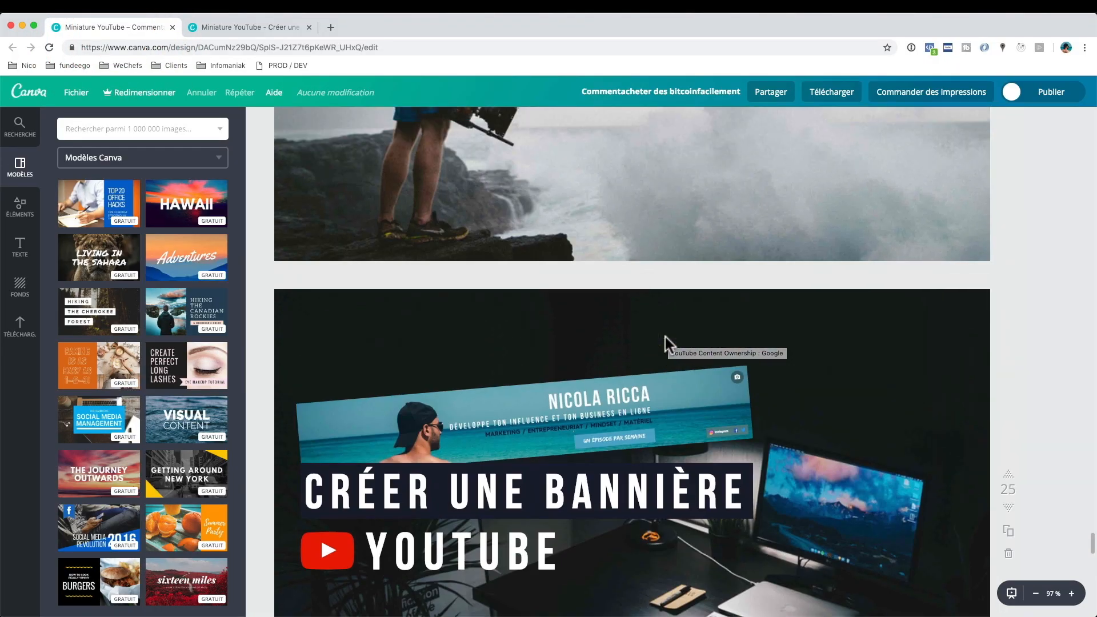
scroll(784, 248, down, 10)
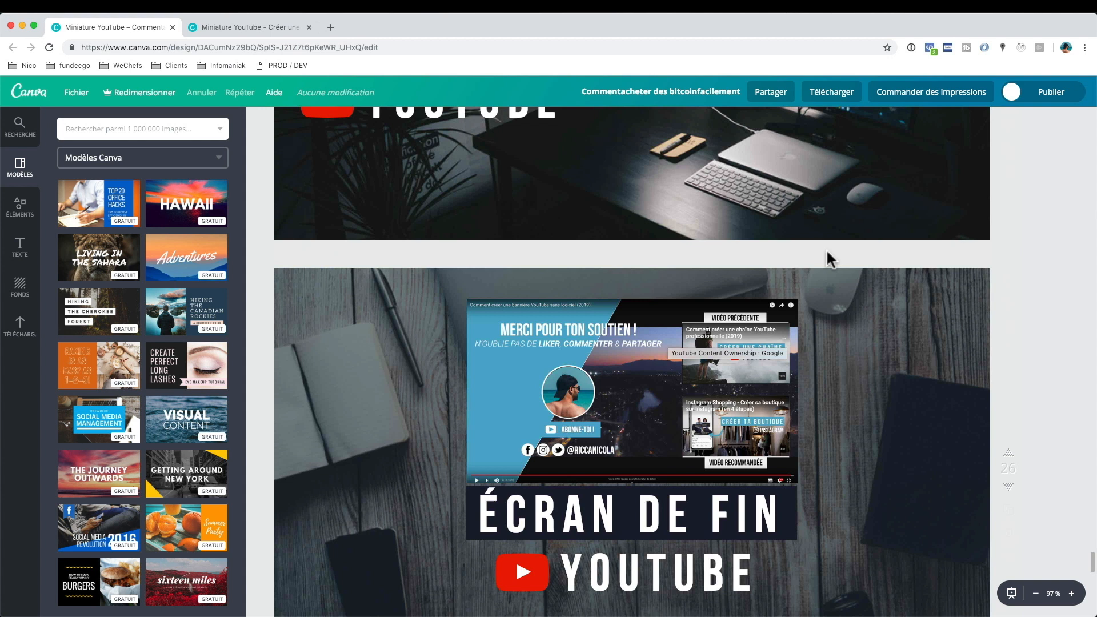
scroll(826, 240, up, 3)
click(830, 92)
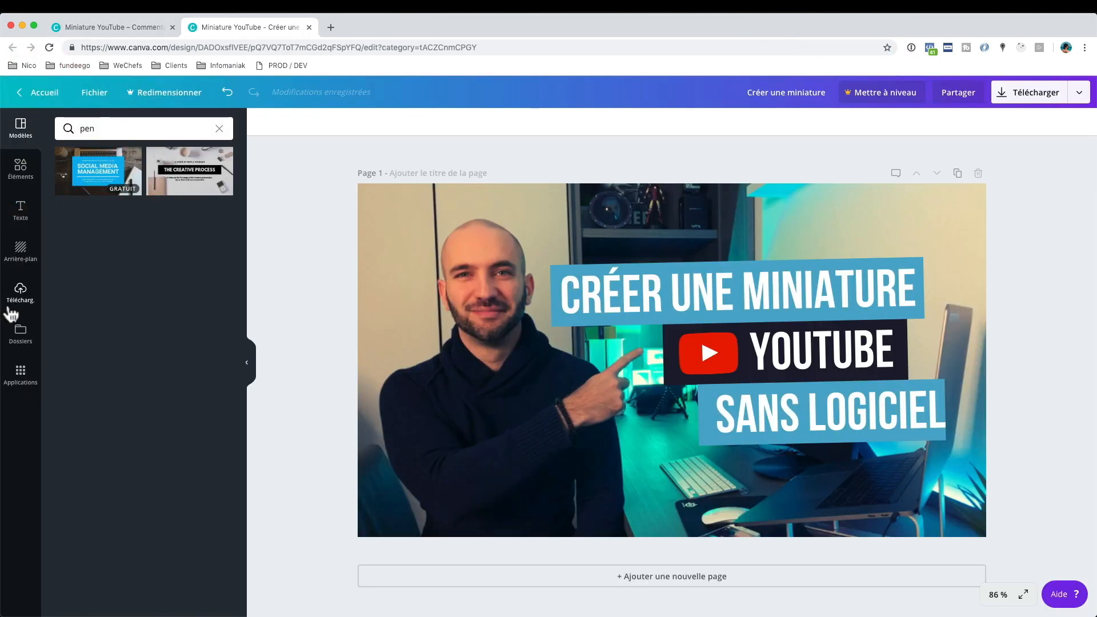
click(17, 295)
click(154, 132)
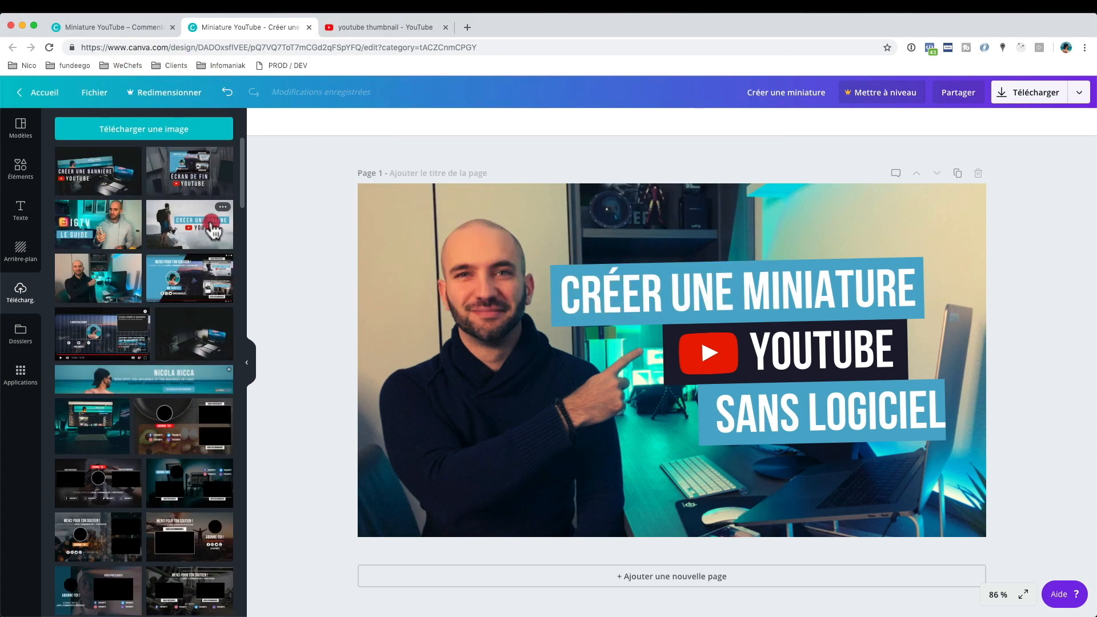
- Insert the "Créer une chaîne", "Écran de fin" and "Créer une bannière" thumbnails as a small row along the lower edge and shift the title banners up
click(213, 230)
drag(431, 222, 491, 464)
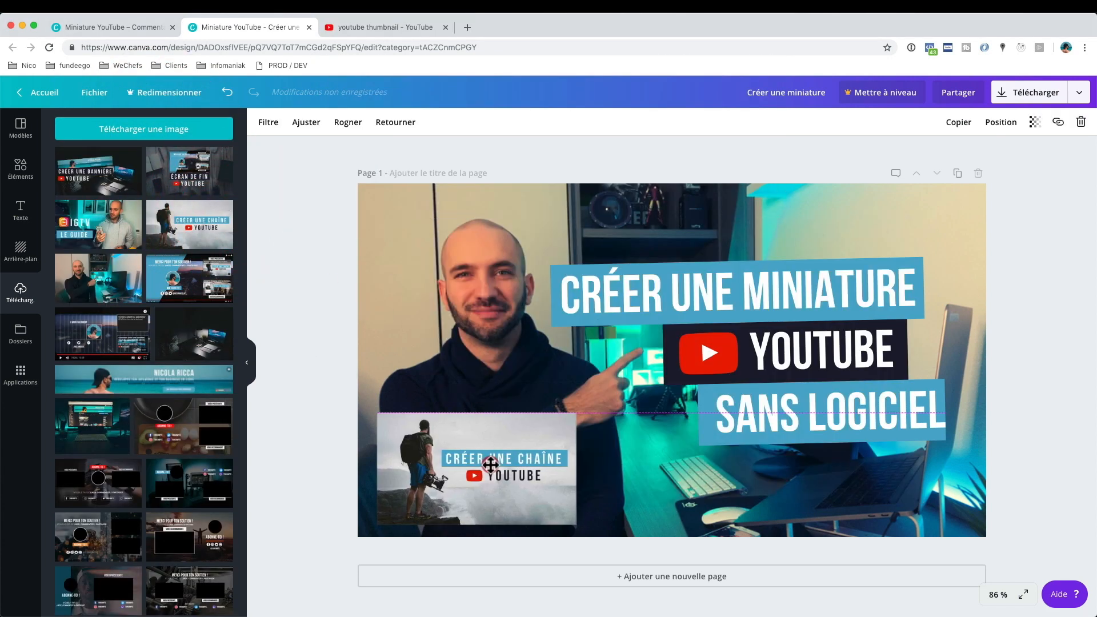
drag(378, 414, 423, 453)
drag(421, 220, 618, 468)
click(108, 157)
drag(724, 402, 937, 502)
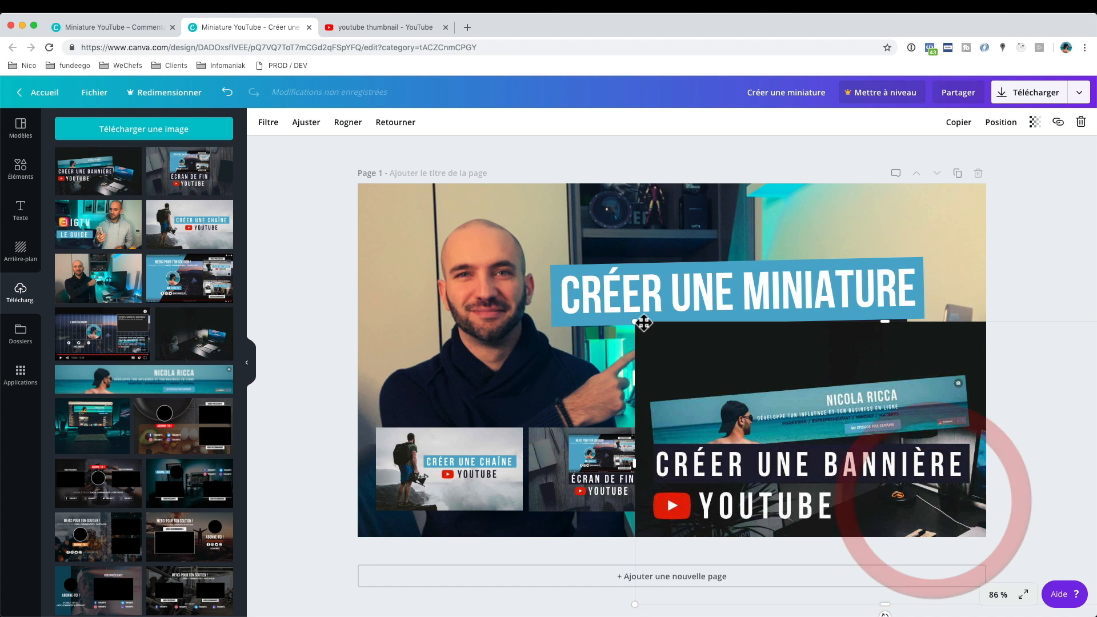
drag(639, 324, 865, 483)
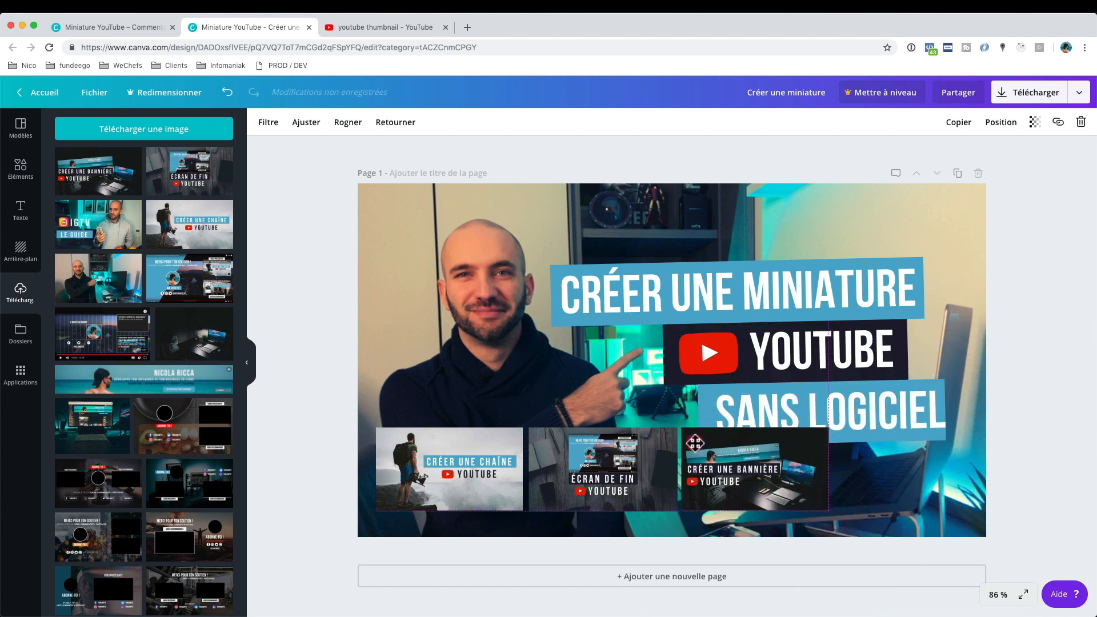
drag(467, 471, 461, 486)
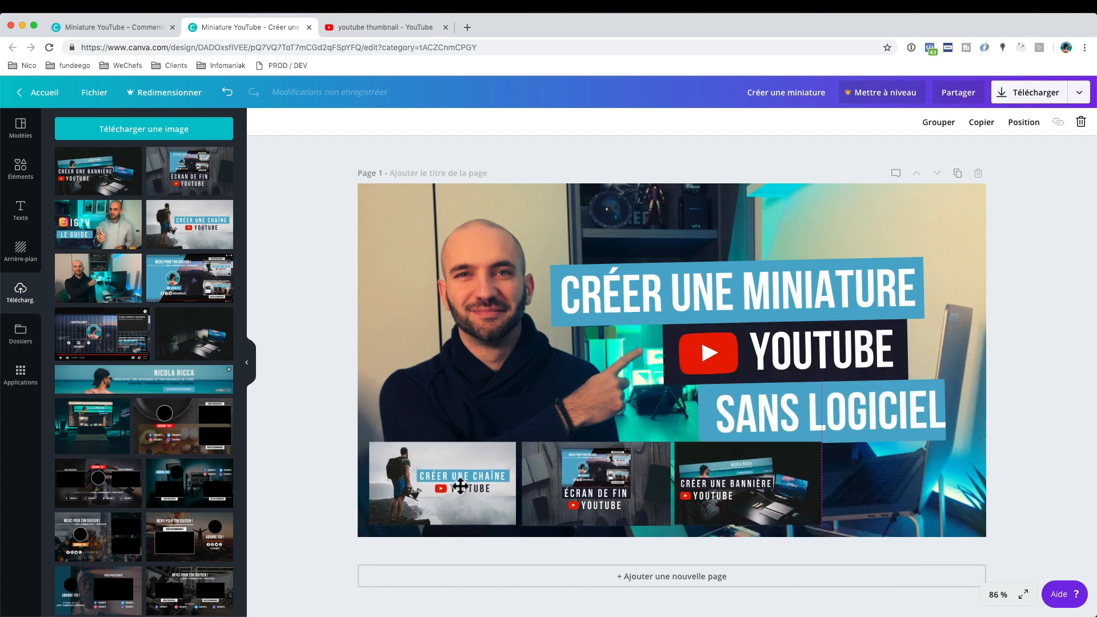
drag(779, 355, 769, 332)
- Add a right-triangle shape, turn its right angle to the canvas's lower-right corner and enlarge it there to about 823 × 822 px
click(20, 168)
click(67, 325)
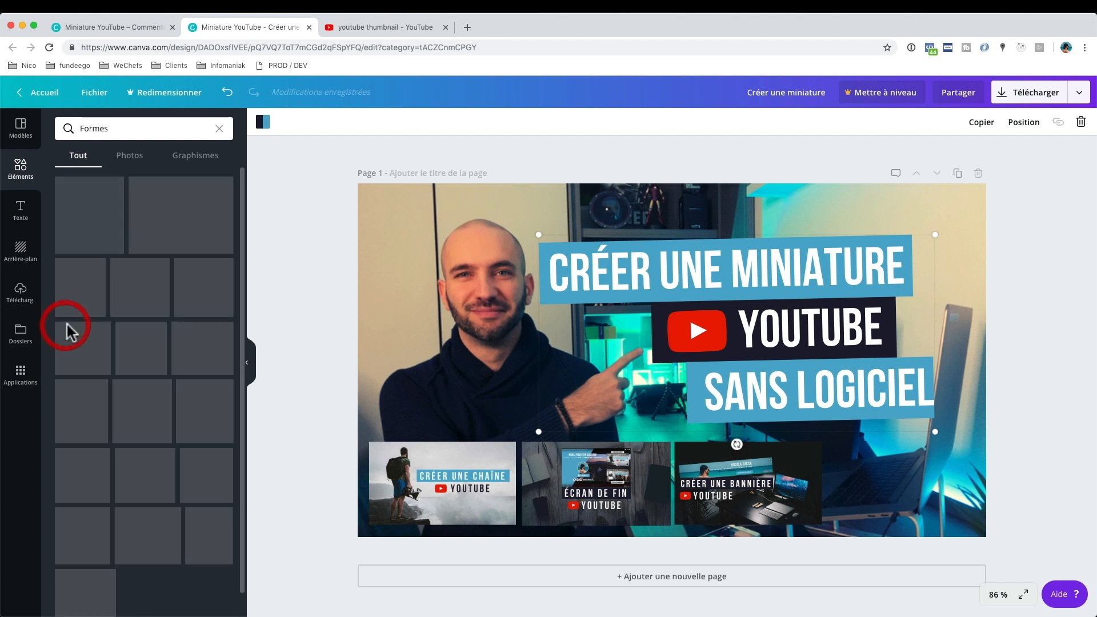
click(97, 300)
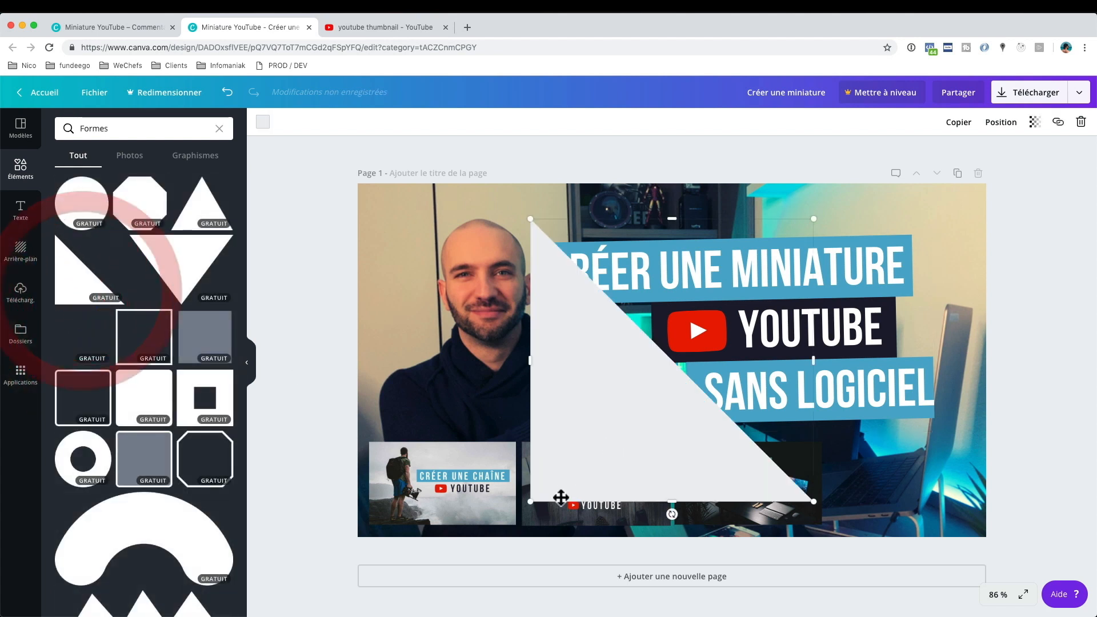
key(shift+h)
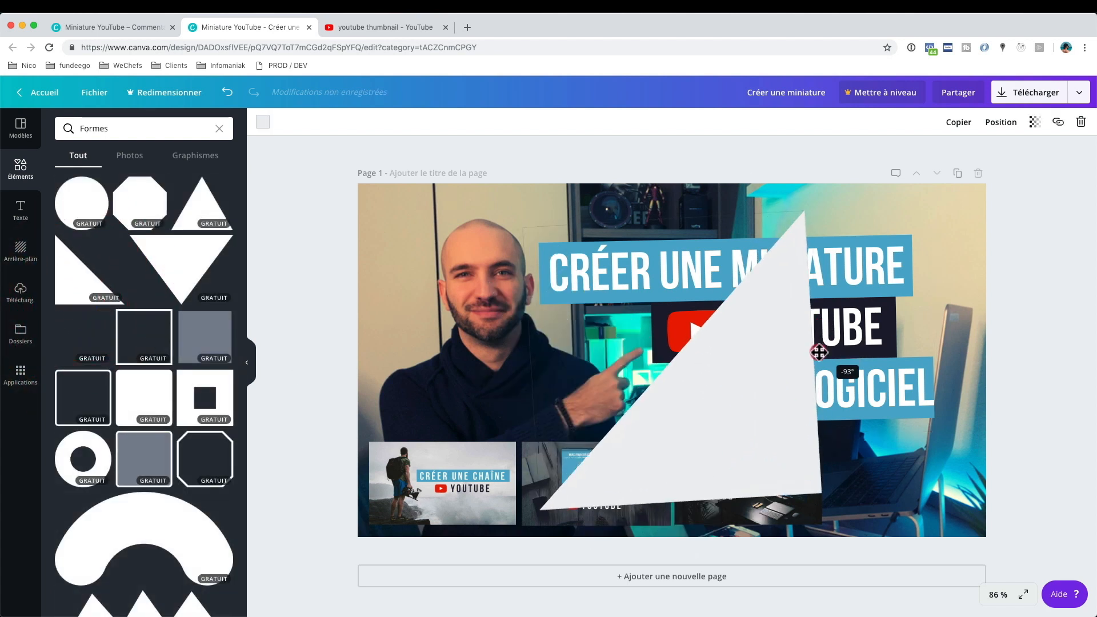
drag(752, 367, 923, 407)
drag(703, 255, 529, 156)
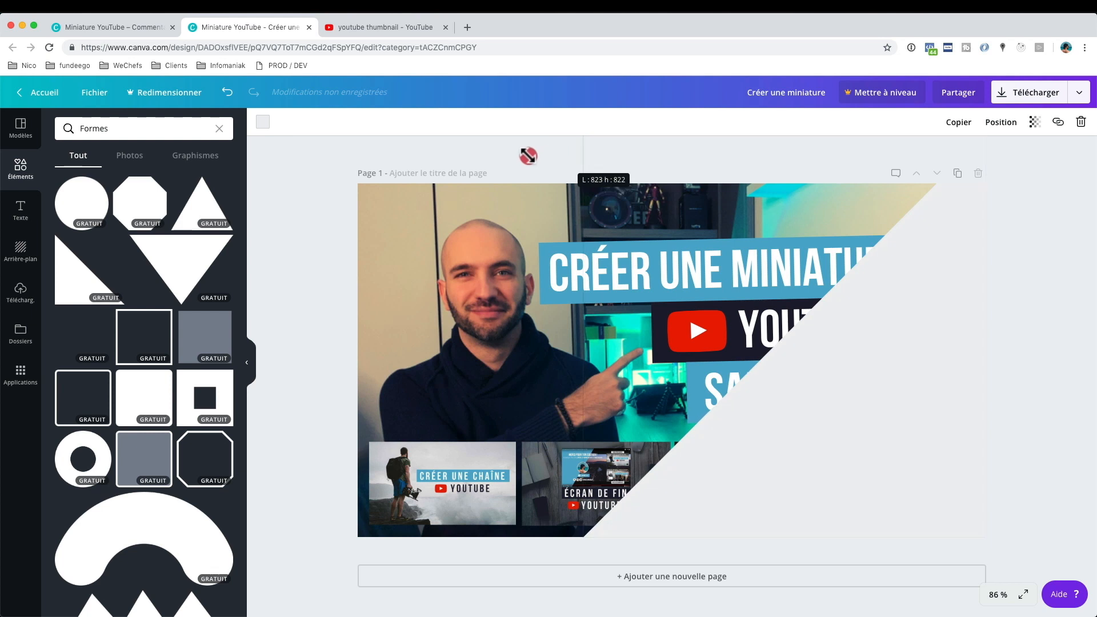
- Fill the triangle with the dark navy brand colour, layer it behind the titles and thumbnails, and make it semi-transparent
click(263, 123)
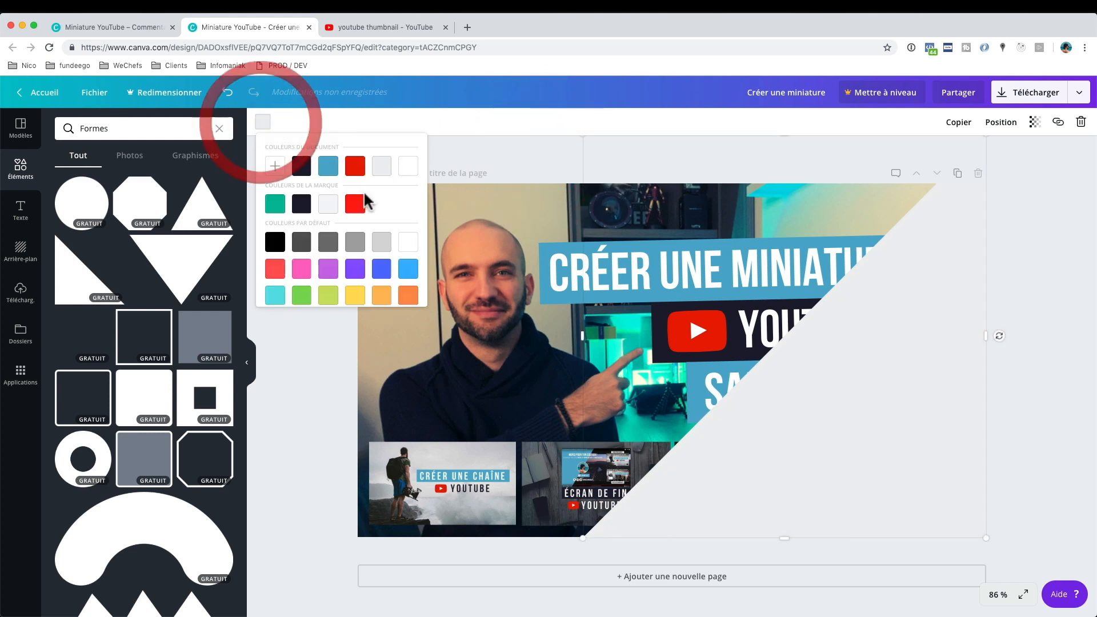
click(296, 212)
click(1000, 122)
click(965, 220)
click(1051, 274)
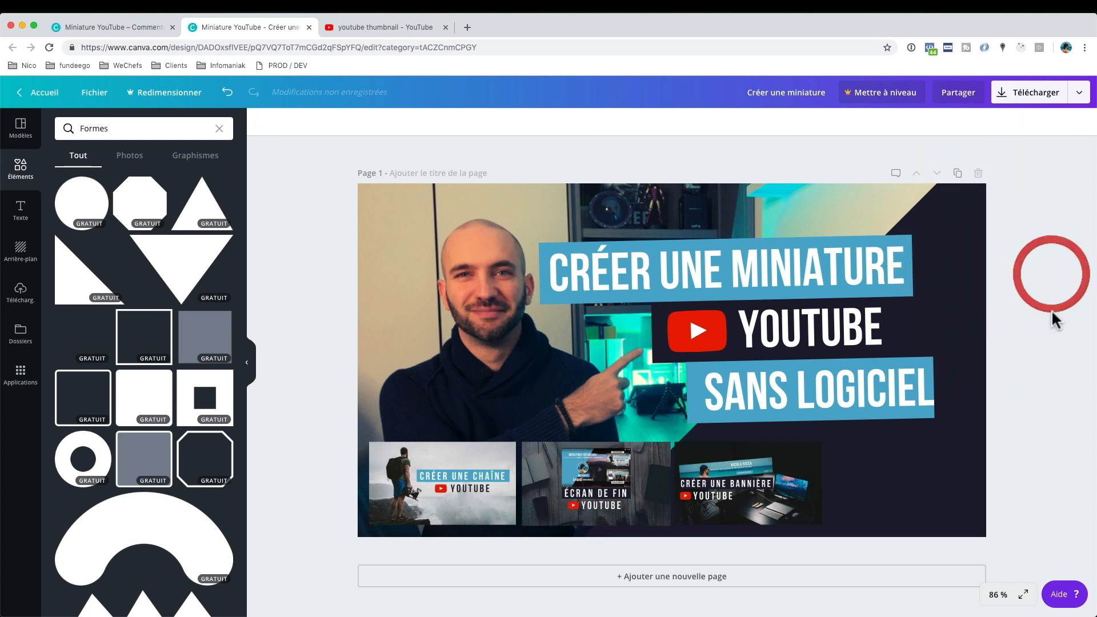
click(1035, 122)
mouse_move(1009, 152)
mouse_down()
mouse_move(972, 151)
mouse_move(990, 155)
mouse_up()
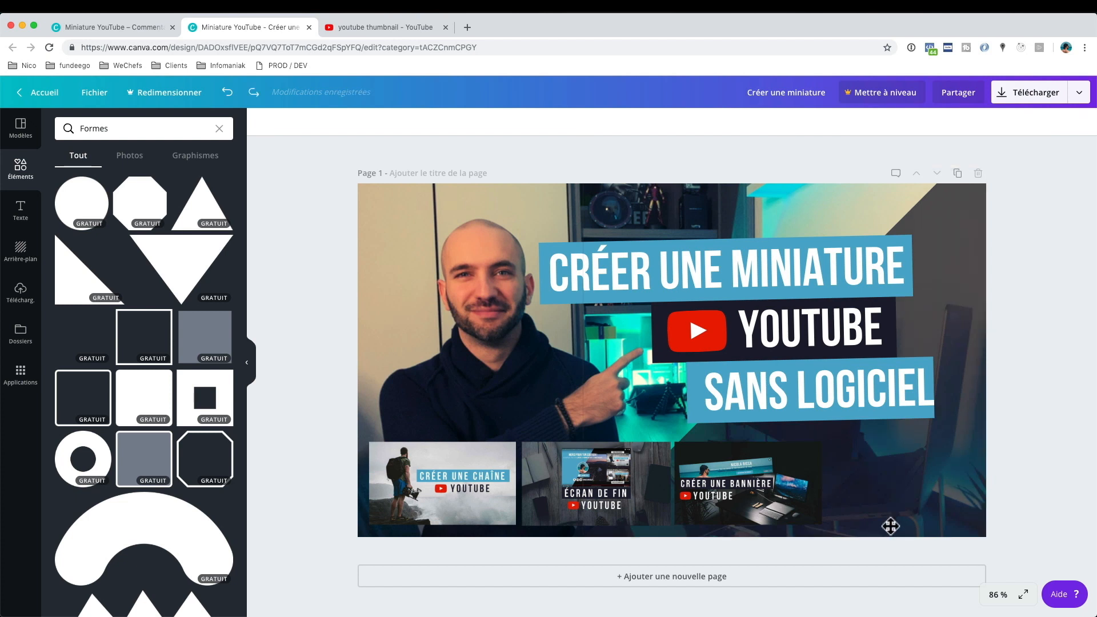
- Scale the three-thumbnail row down to about 751 × 140 px and stretch a light square shape into a rectangle covering the row
drag(821, 442, 754, 449)
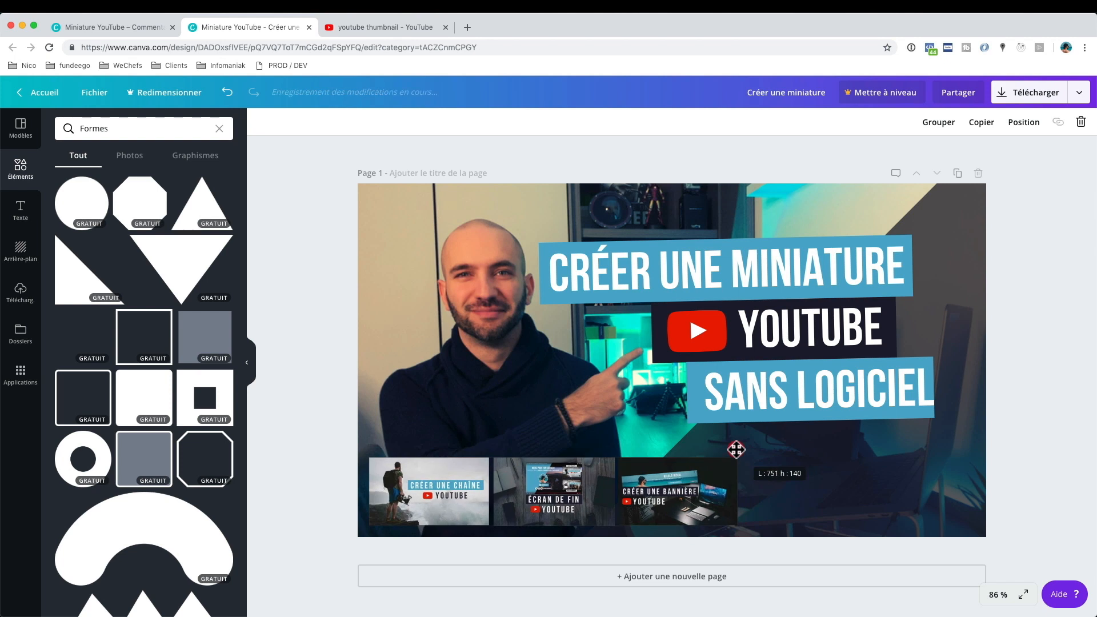
drag(567, 491, 575, 482)
click(73, 342)
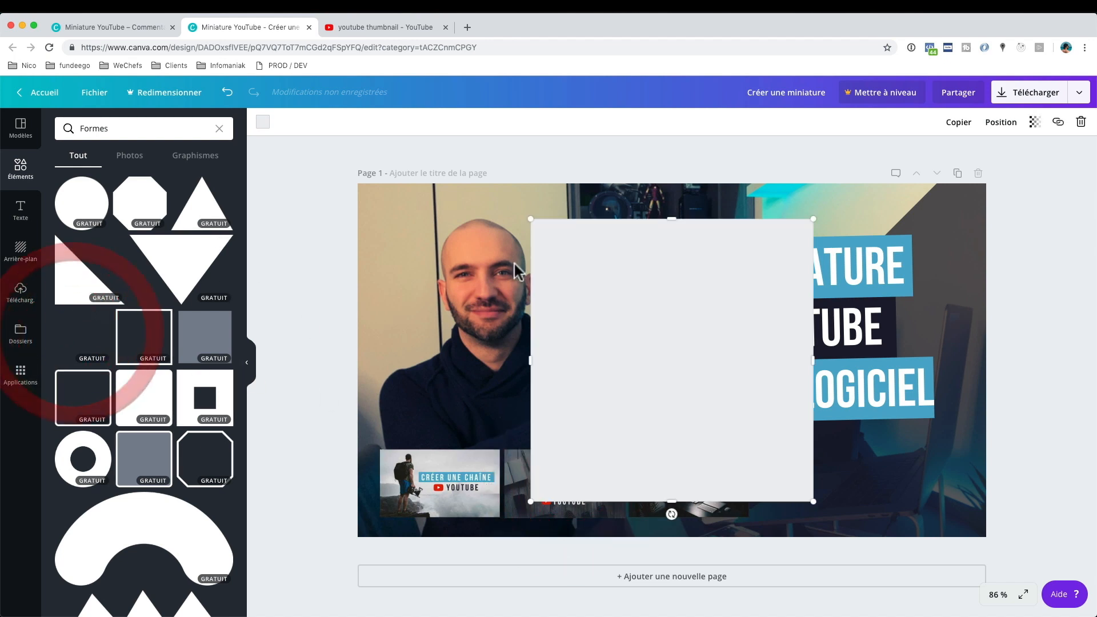
drag(574, 272, 447, 413)
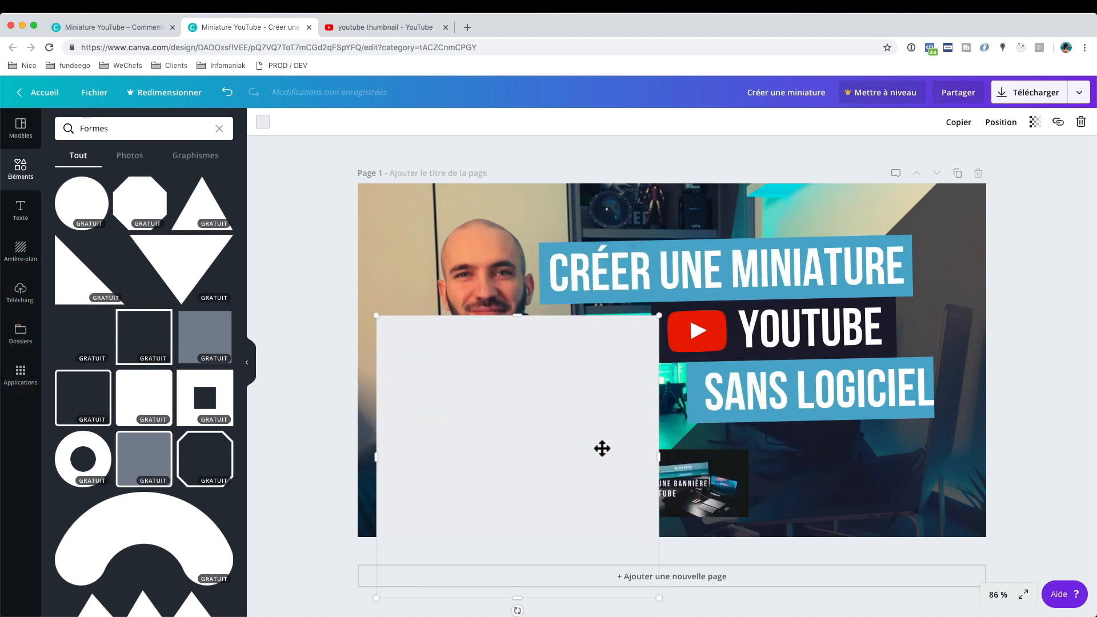
drag(656, 456, 736, 459)
drag(568, 316, 566, 451)
drag(565, 484, 549, 453)
drag(552, 408, 556, 478)
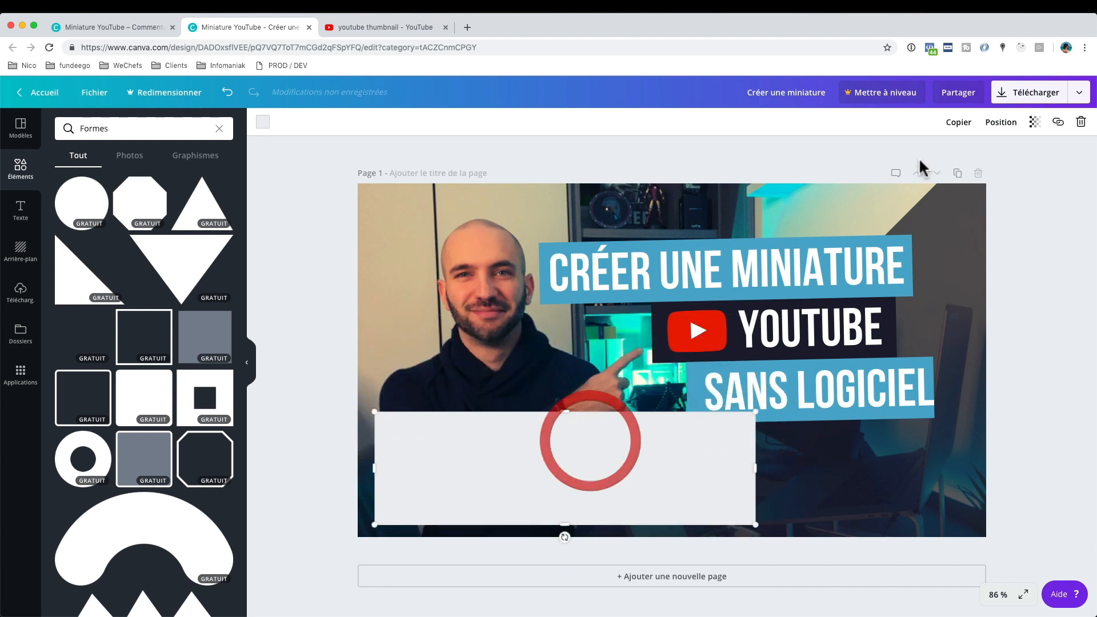
- Send the light rectangle backward behind all three thumbnails and reduce its height to about 172 px to form an even border
click(1001, 121)
click(963, 175)
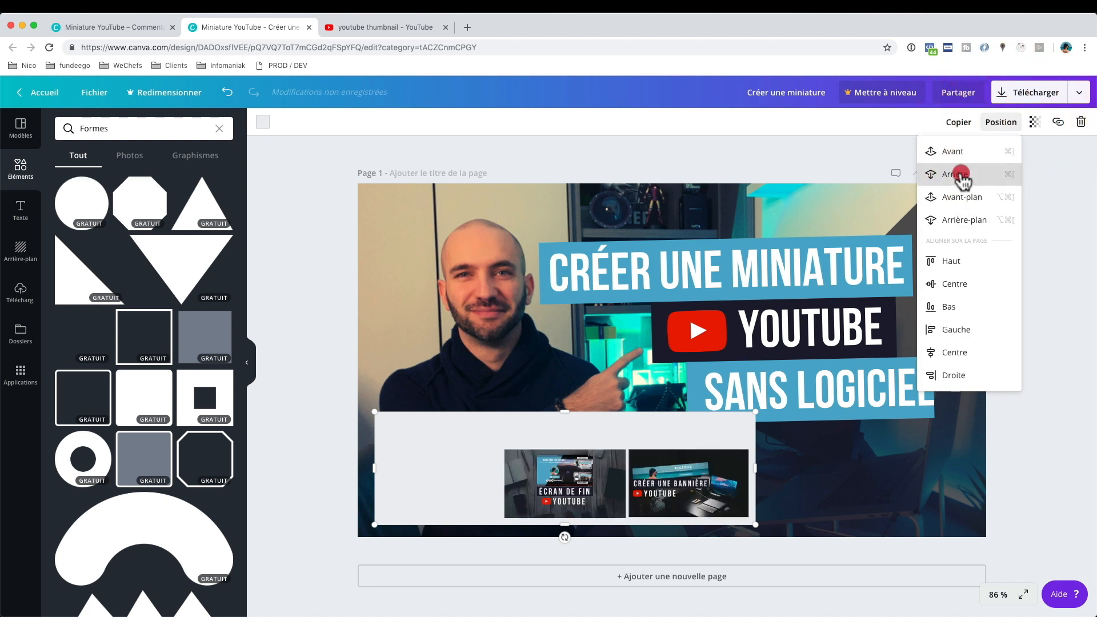
click(962, 175)
drag(560, 412, 559, 439)
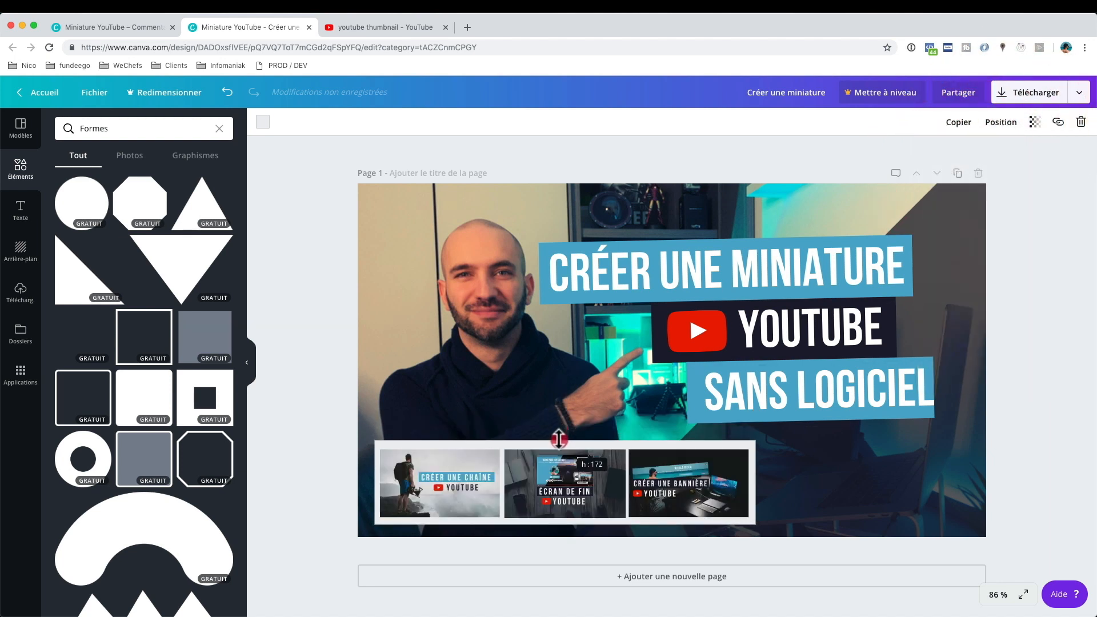
- Select the light frame together with its three thumbnails, scale them down slightly and tilt them to match the title banners
shift+click(442, 496)
drag(746, 446, 719, 455)
click(446, 437)
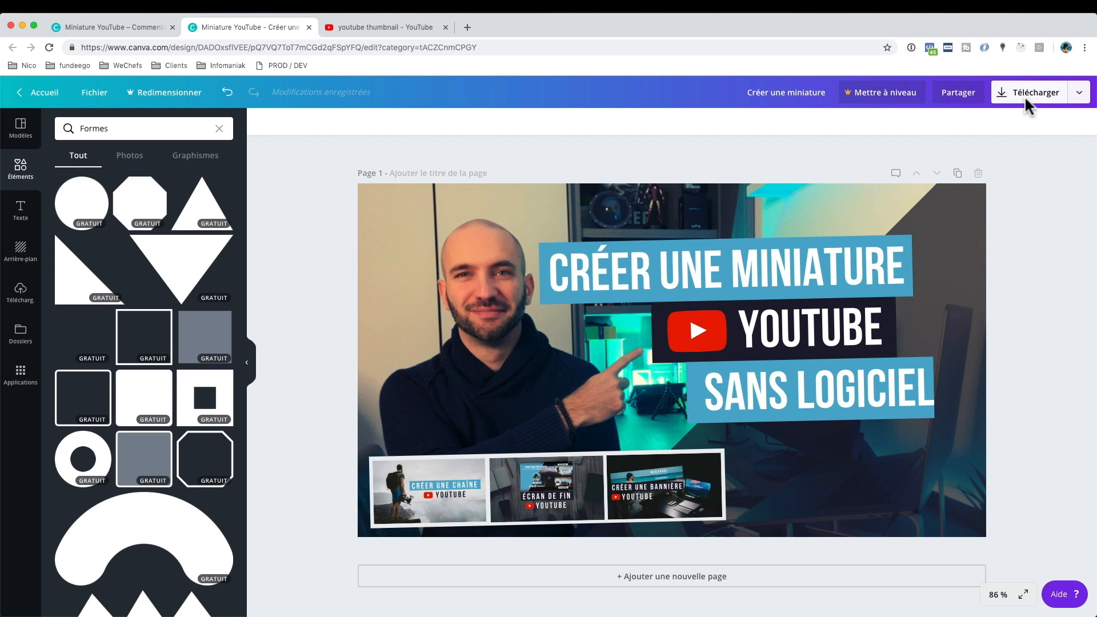
- Open the thumbnail's download options with PNG as the file type
click(1028, 93)
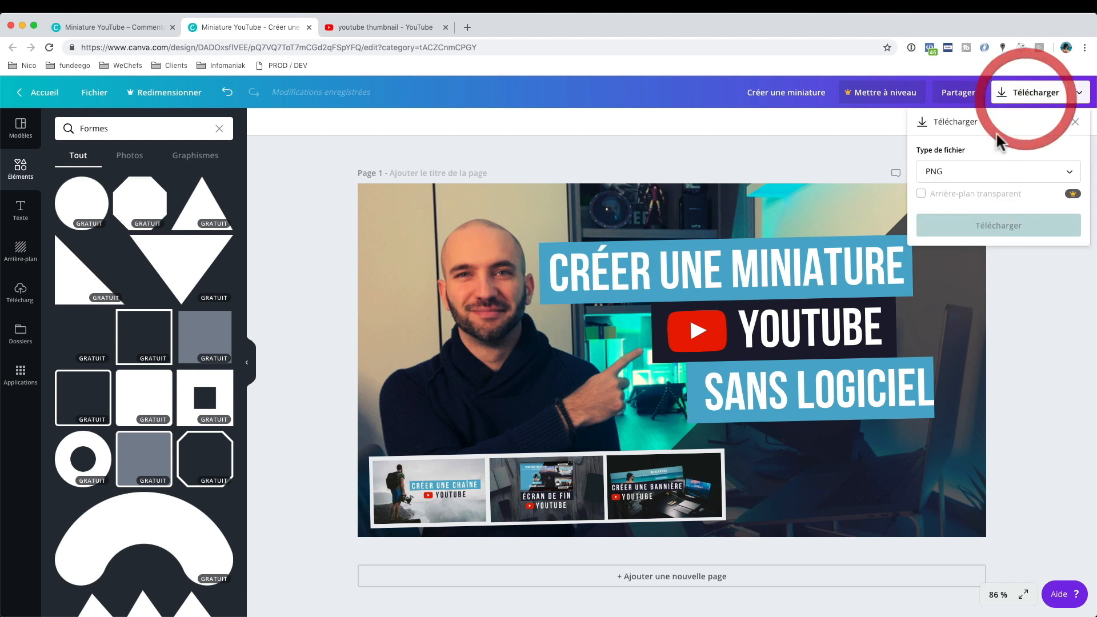
click(537, 152)
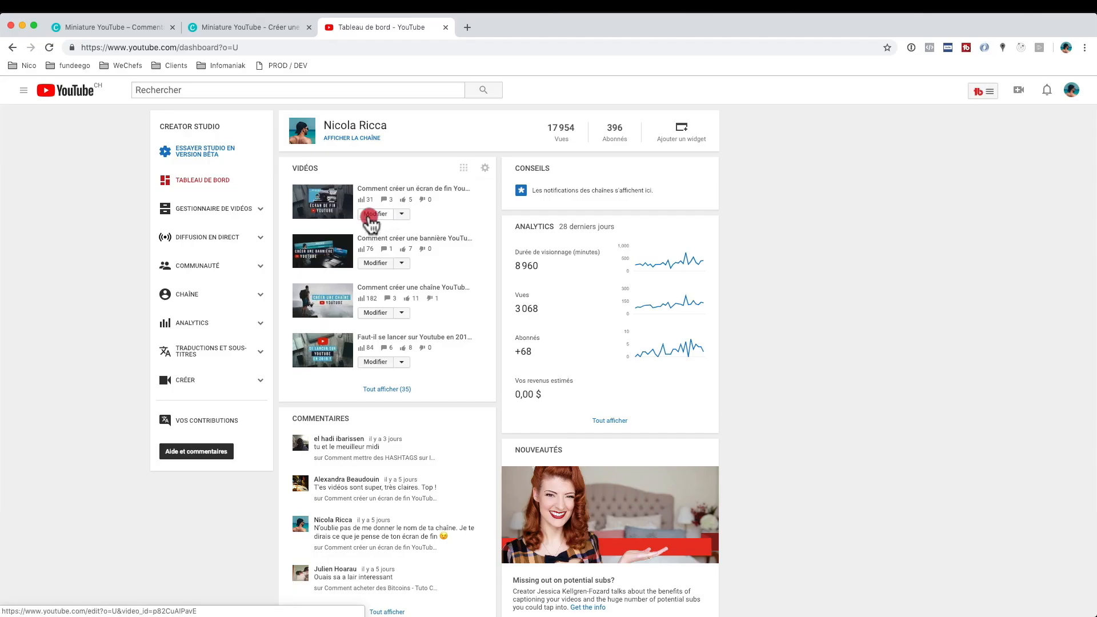
- In YouTube's Creator Studio, open the video "Comment créer un écran de fin YouTube (2019)" for editing and bring up its custom thumbnail options
click(370, 215)
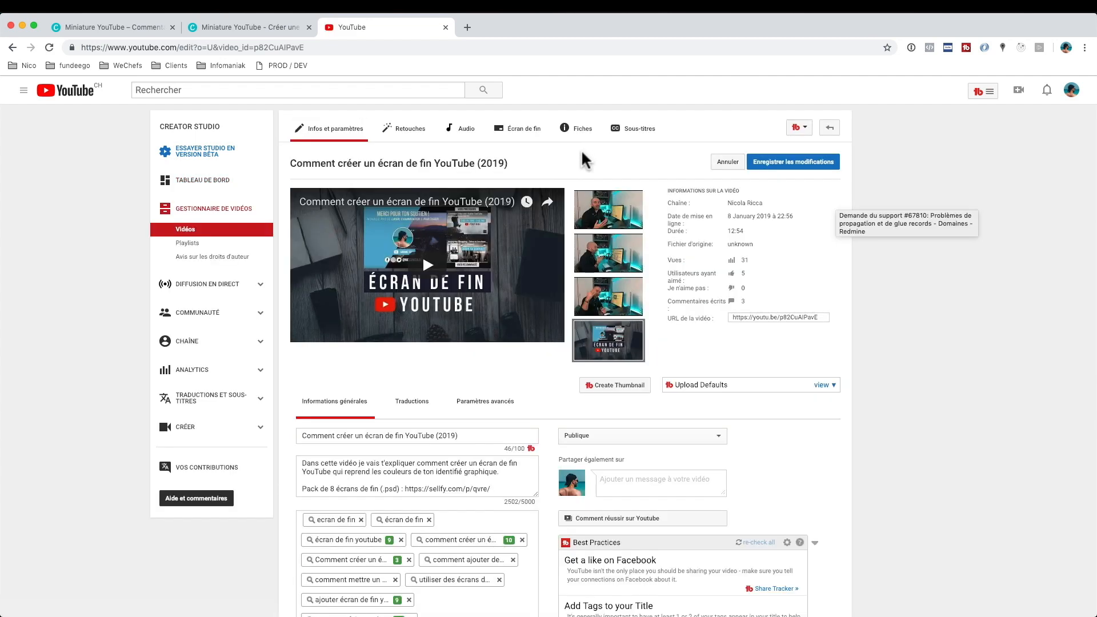
mouse_move(617, 360)
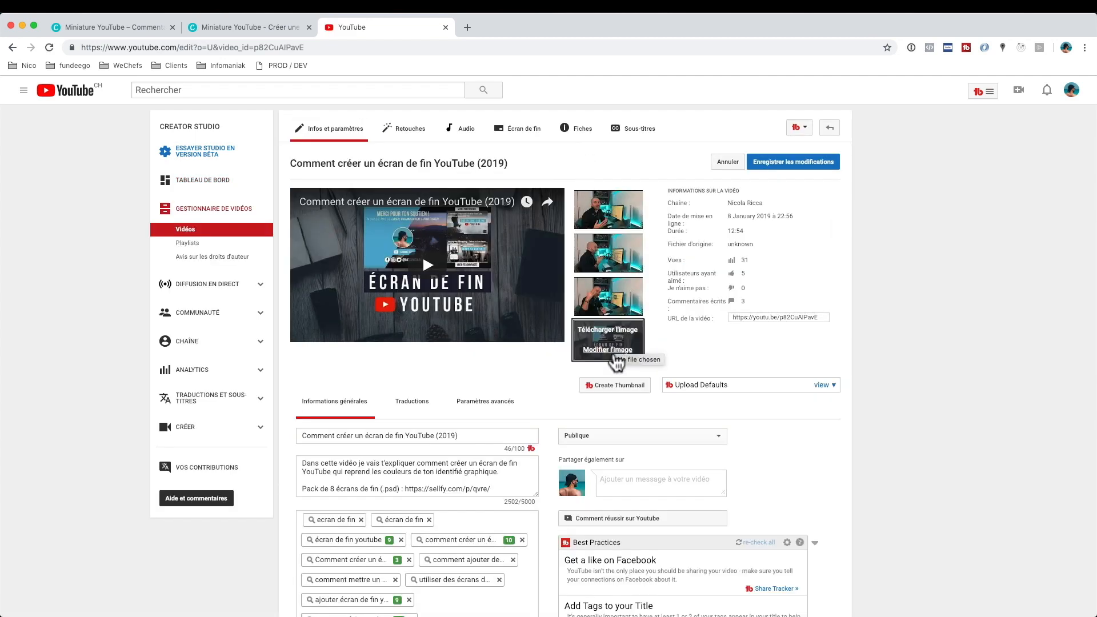